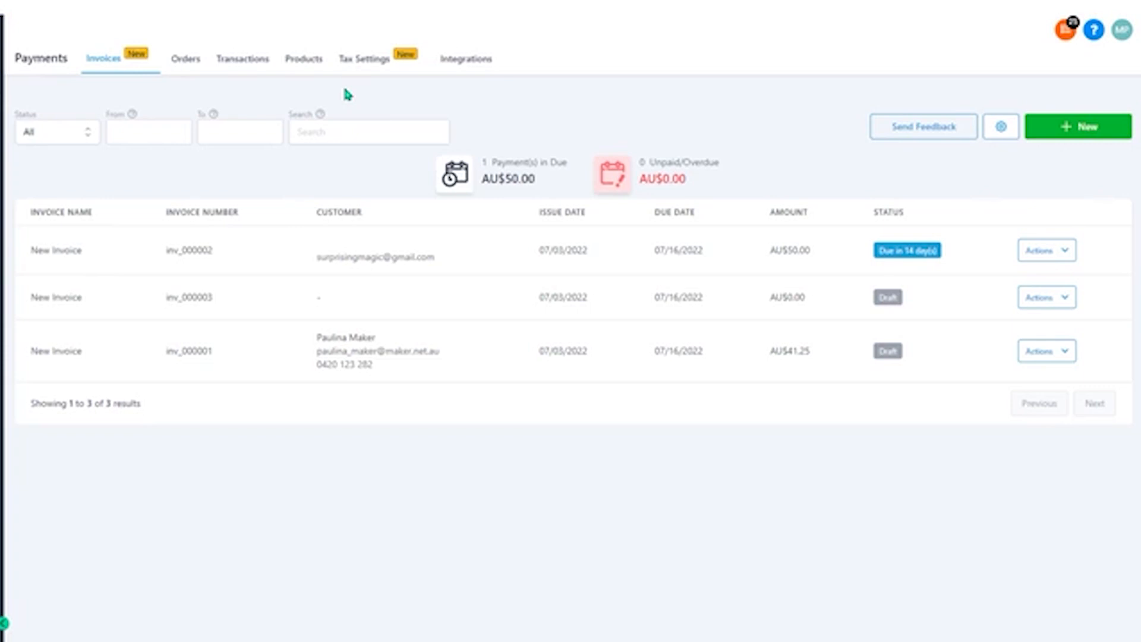
Open the payment tax settings, examine the fields of the form for adding a tax, and close it without saving
left_click(376, 63)
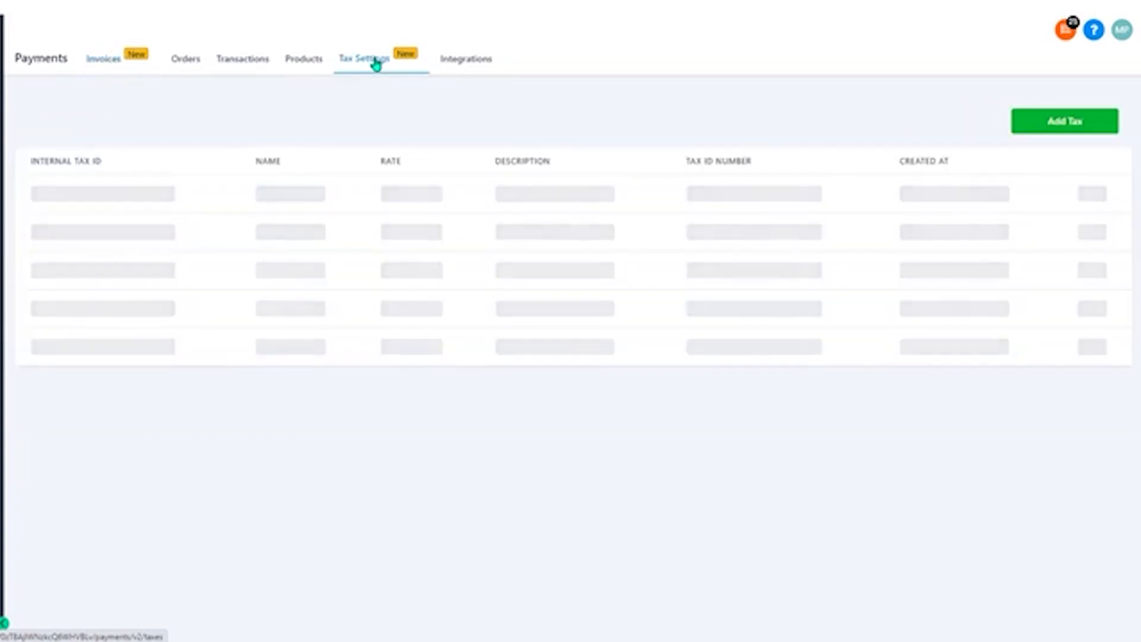
left_click(1051, 125)
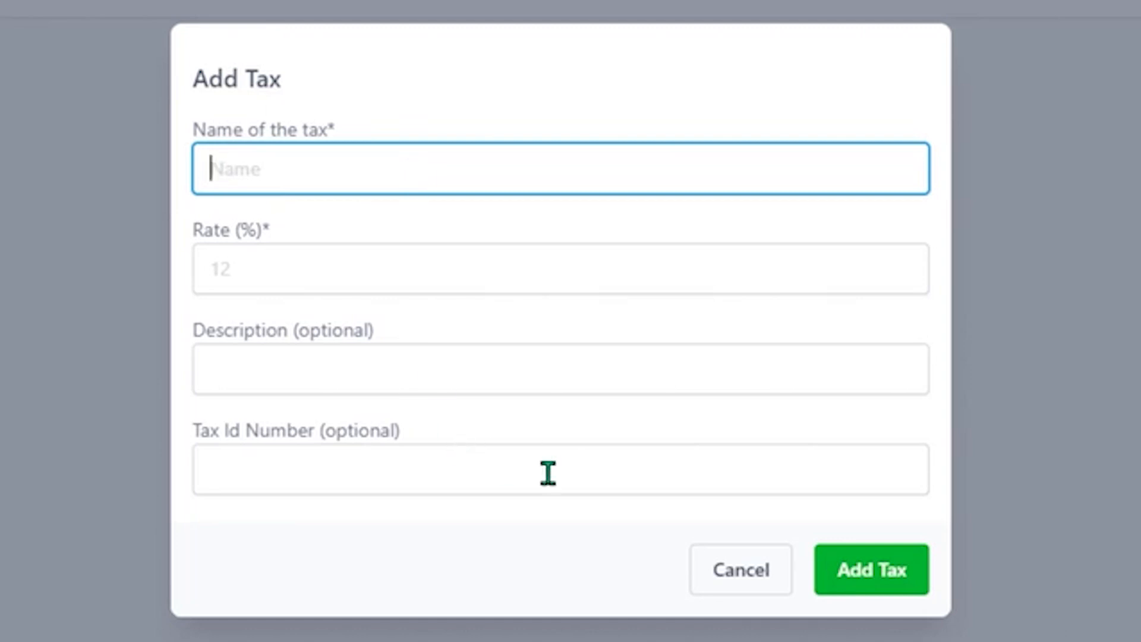
left_click(727, 574)
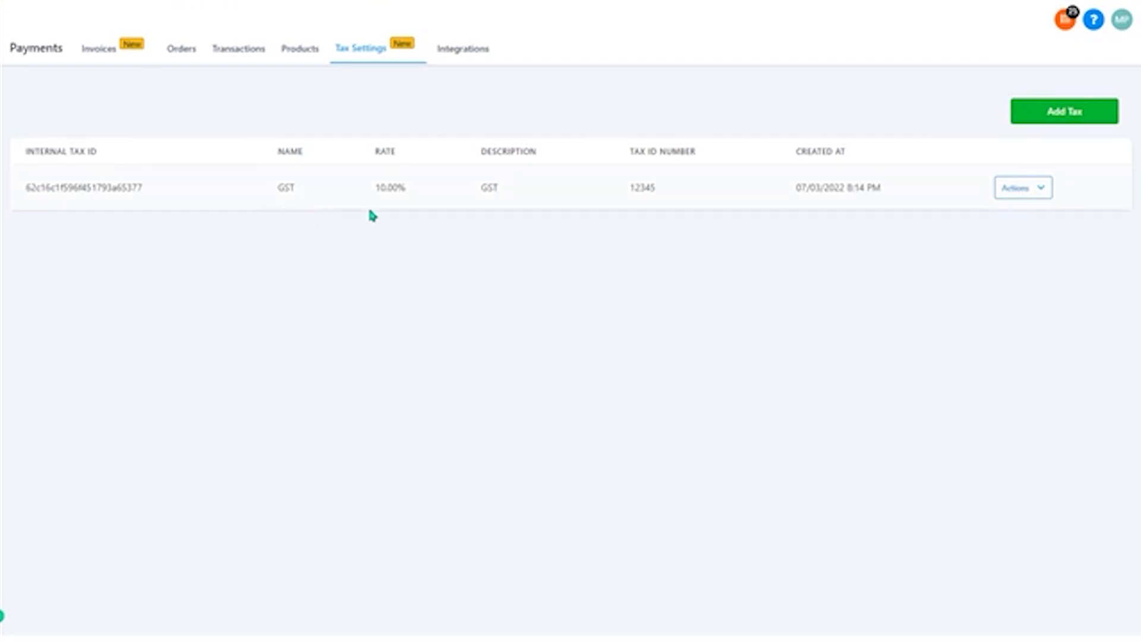
Return to the invoice list, check the default terms/notes in the invoice preferences, and close them without changes
left_click(112, 52)
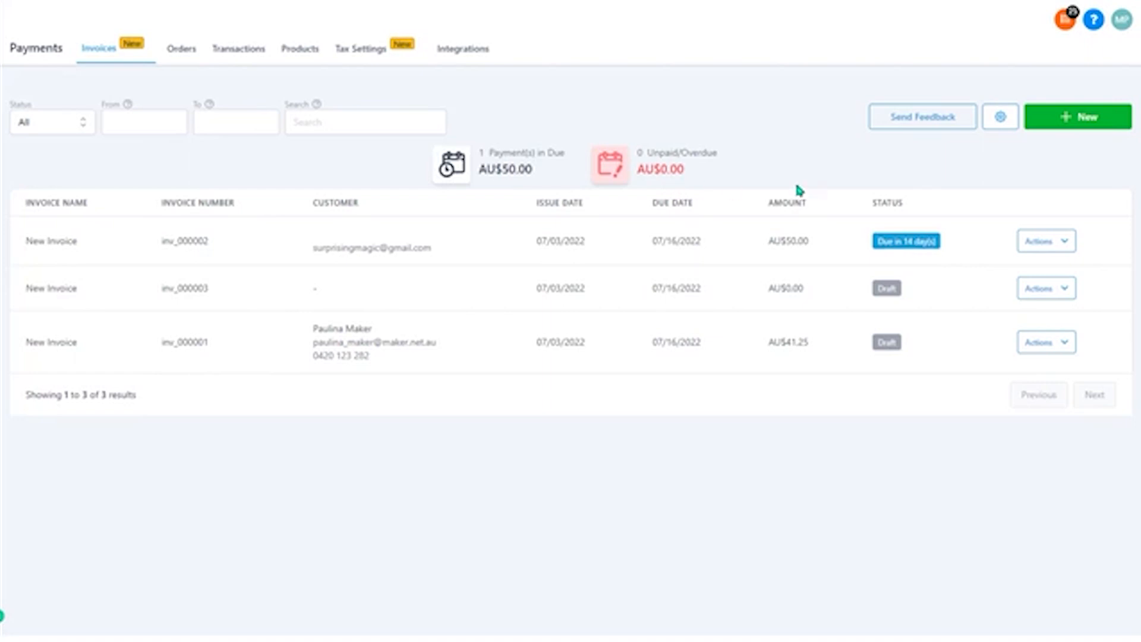
left_click(1004, 122)
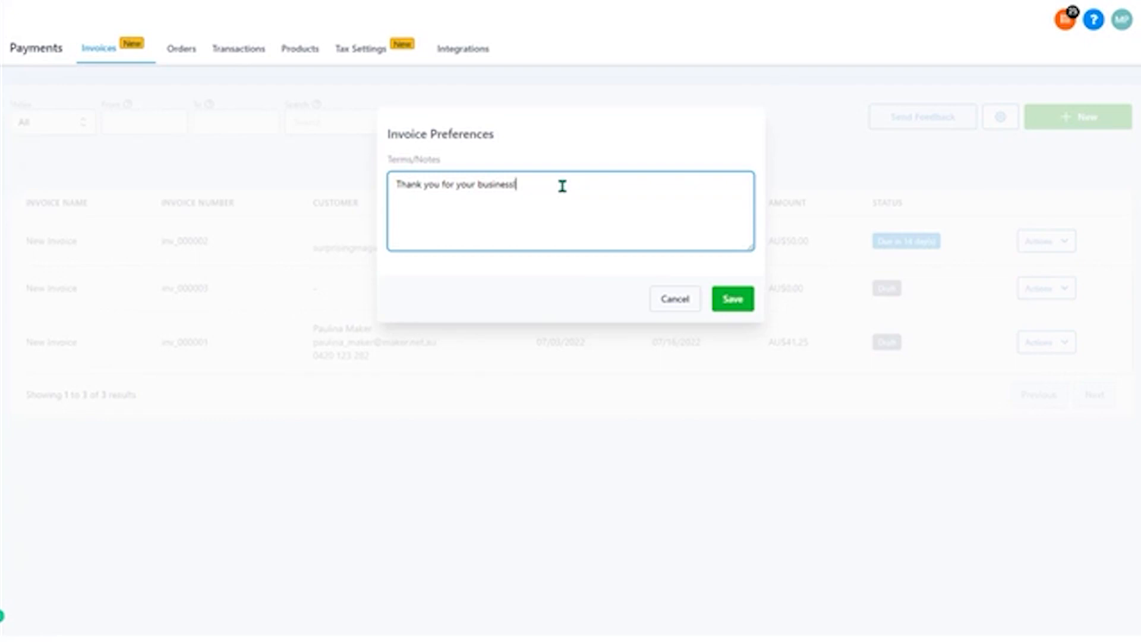
left_click(683, 306)
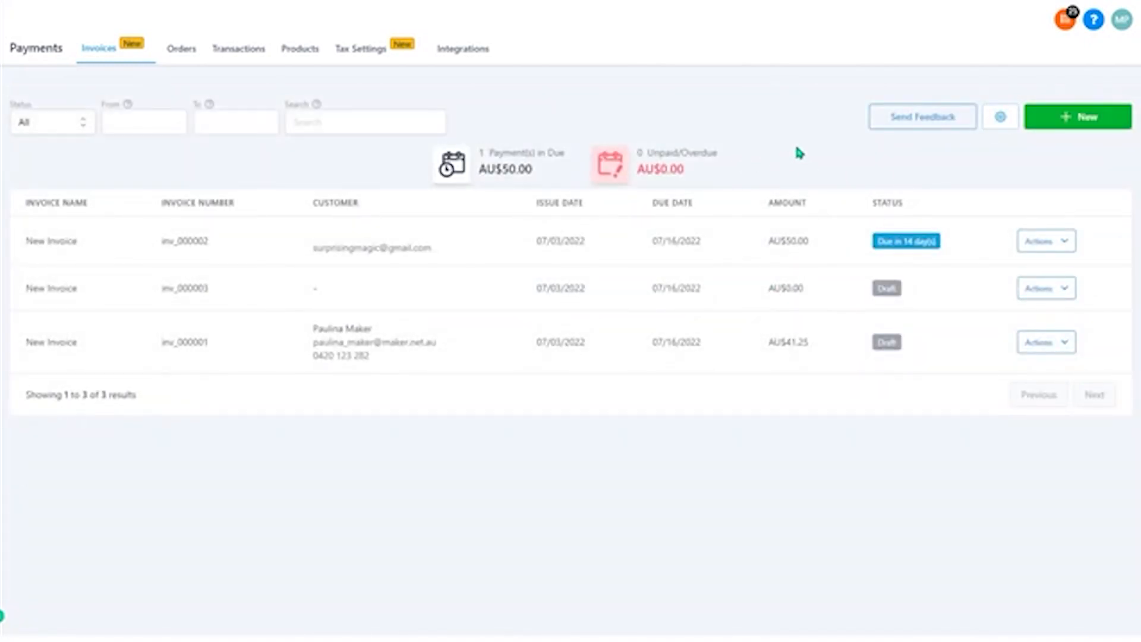
Create a new invoice billed to the existing client of Swanson Peterson Fnrl Home Inc, with Australia as the client's country
left_click(1082, 119)
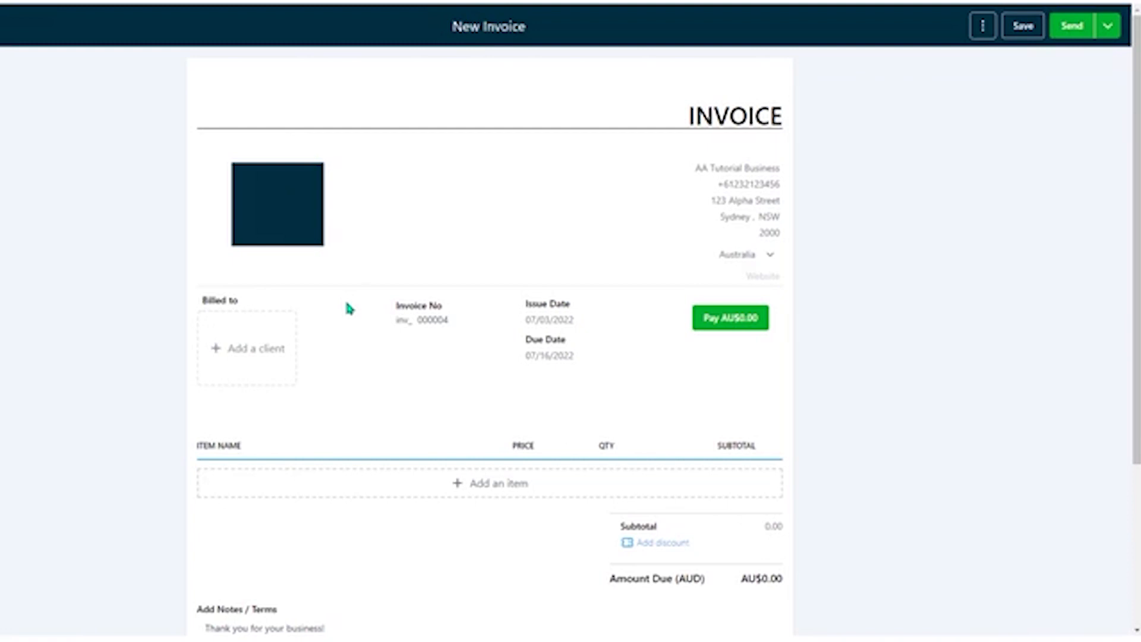
left_click(271, 355)
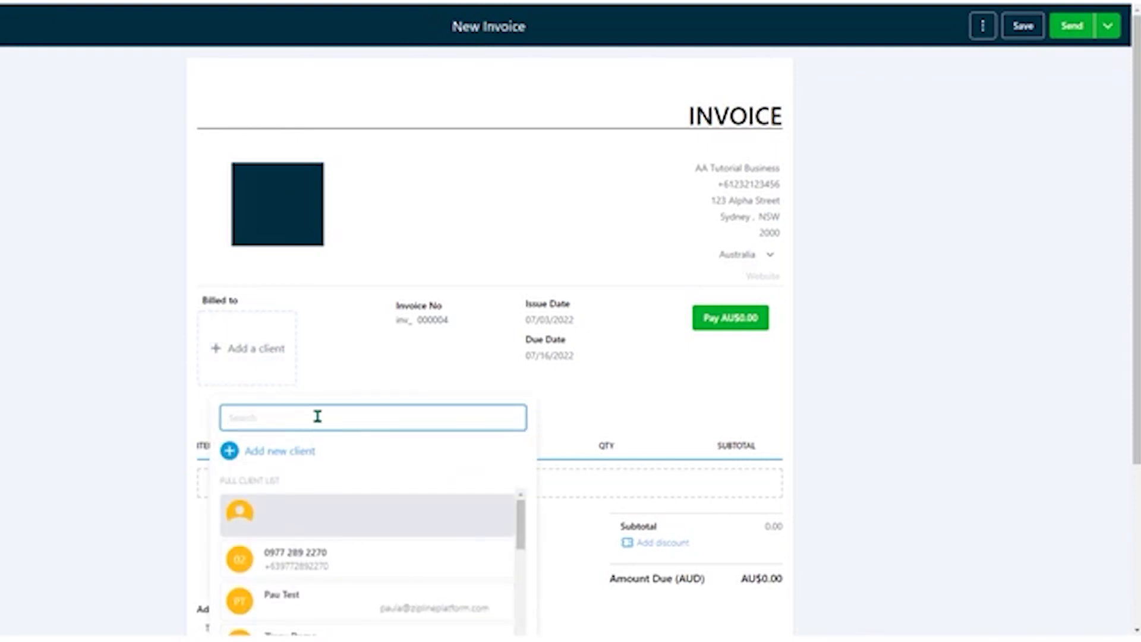
type("paul")
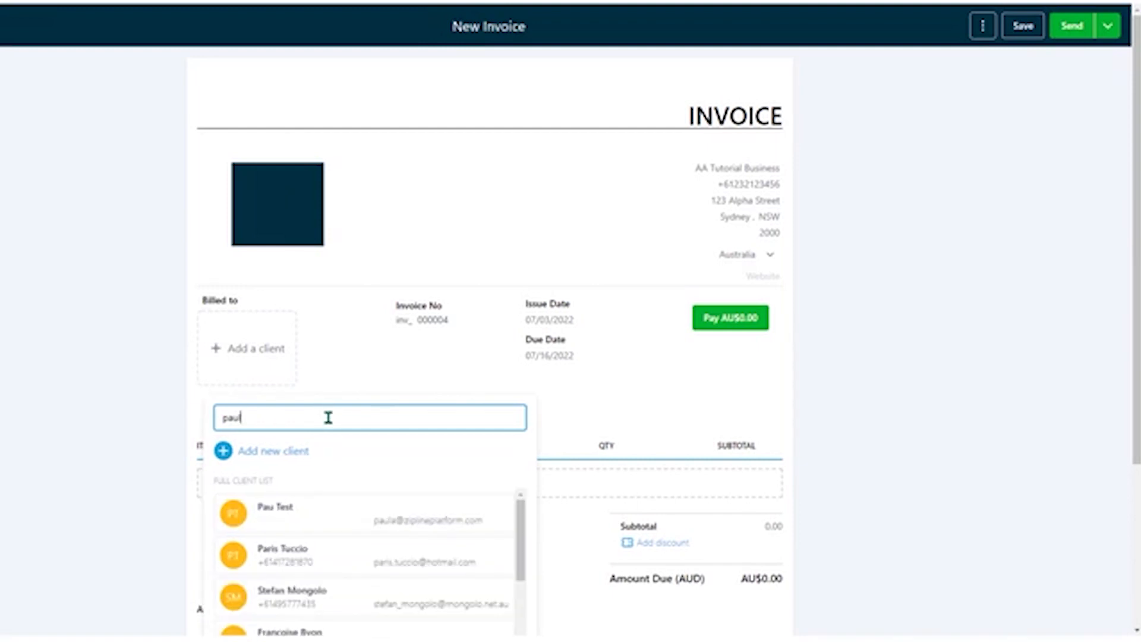
type("a")
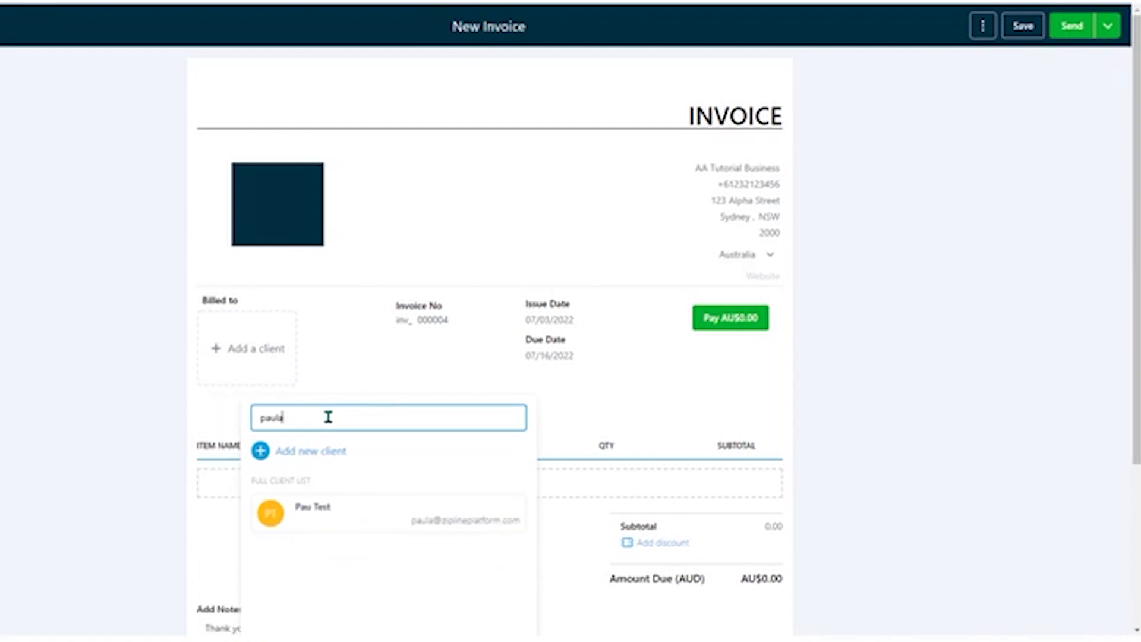
key("BackSpace")
scroll(328, 416, "down", 1)
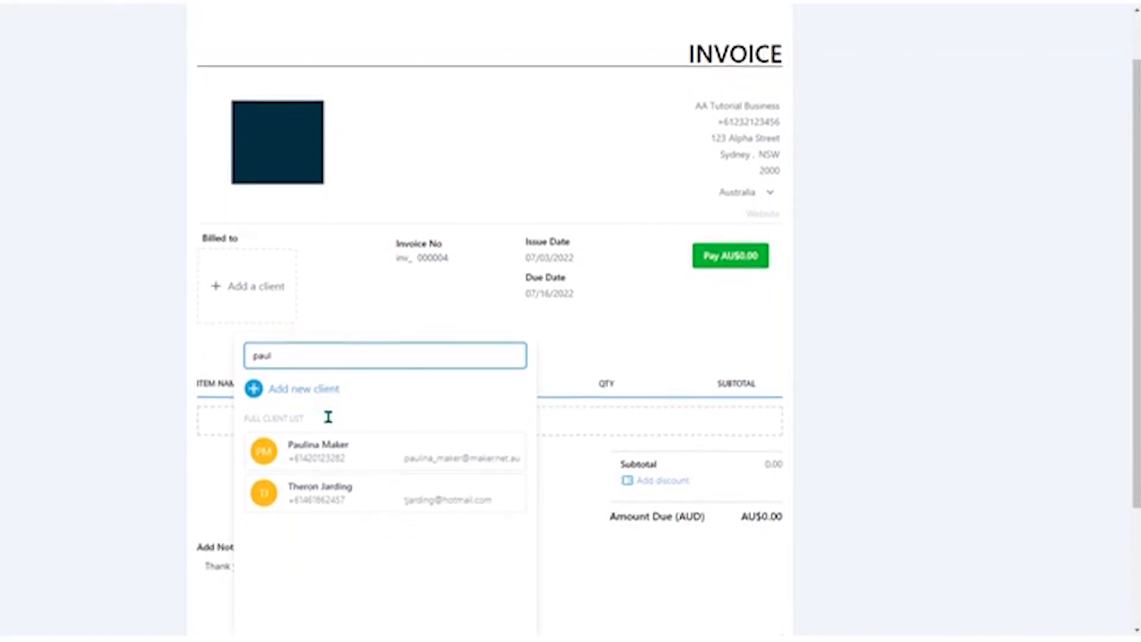
left_click(333, 440)
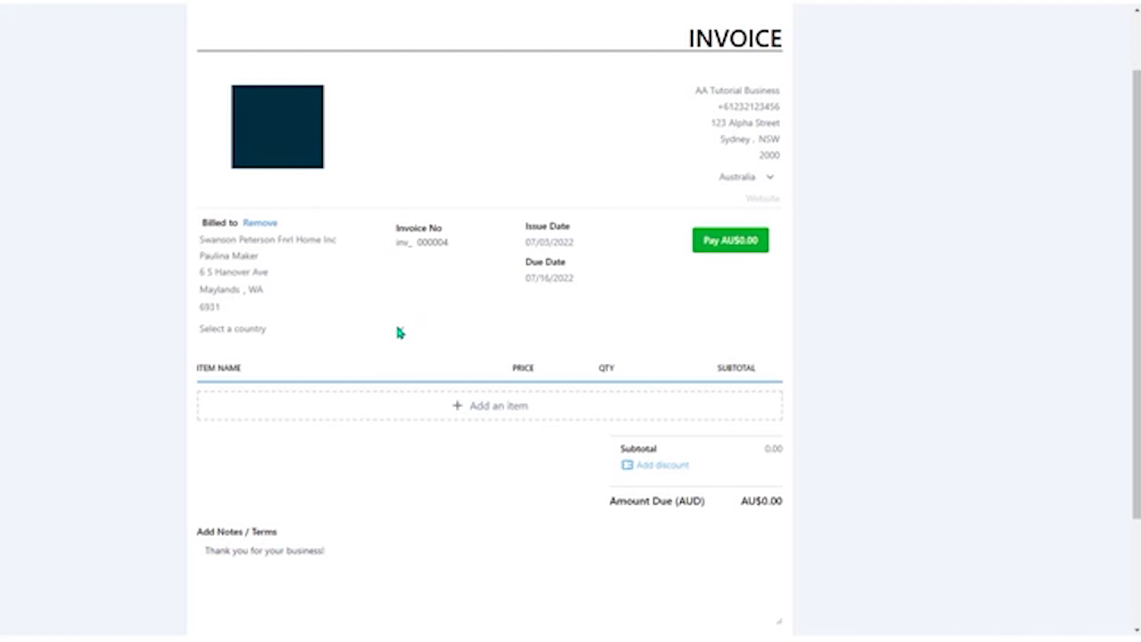
left_click(353, 333)
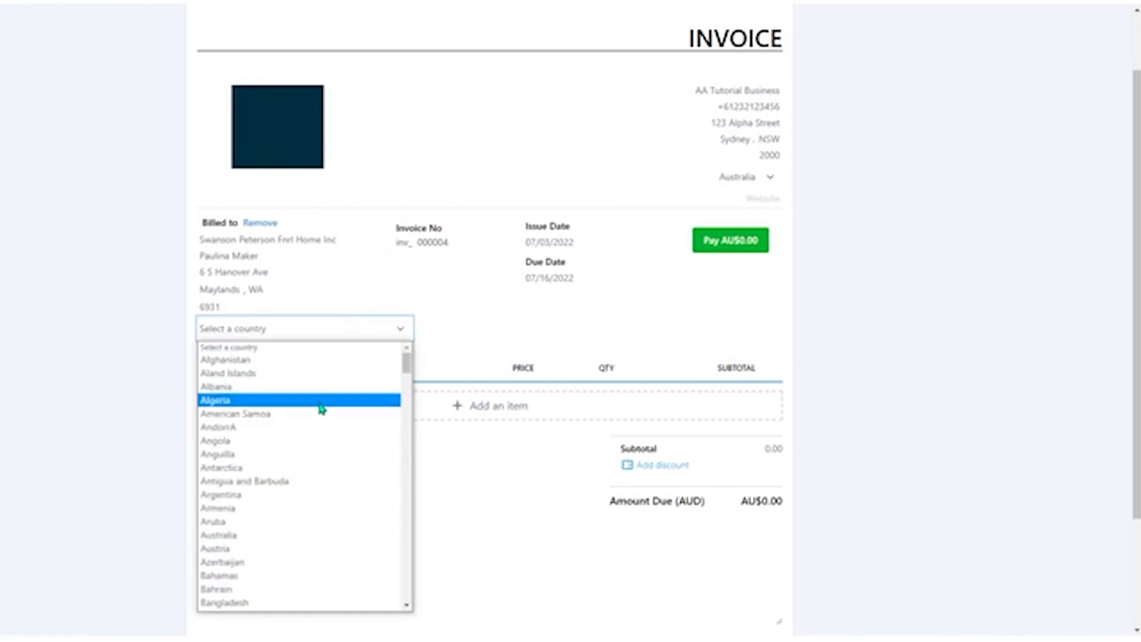
left_click(321, 538)
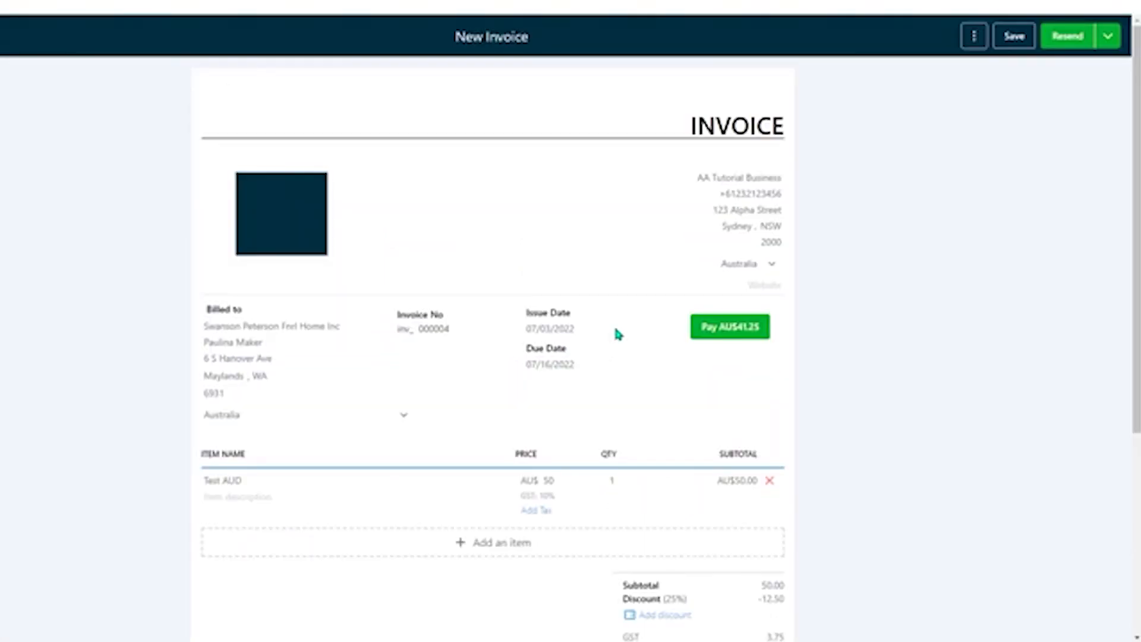
Look at the date pickers of the invoice's issue date and due date without changing either date
left_click(559, 331)
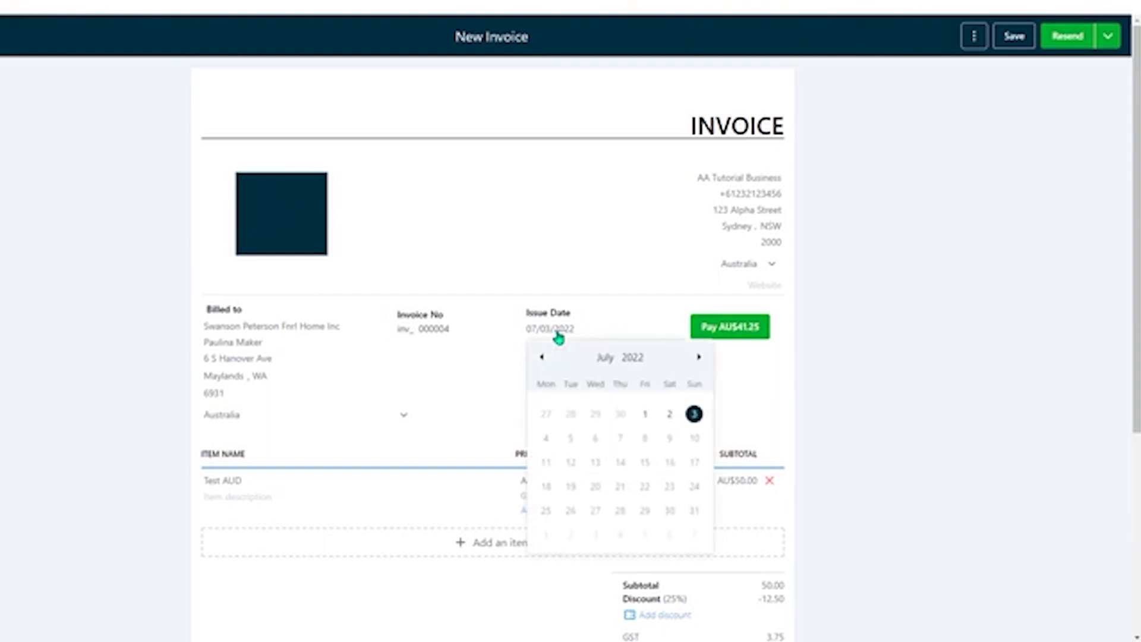
left_click(631, 327)
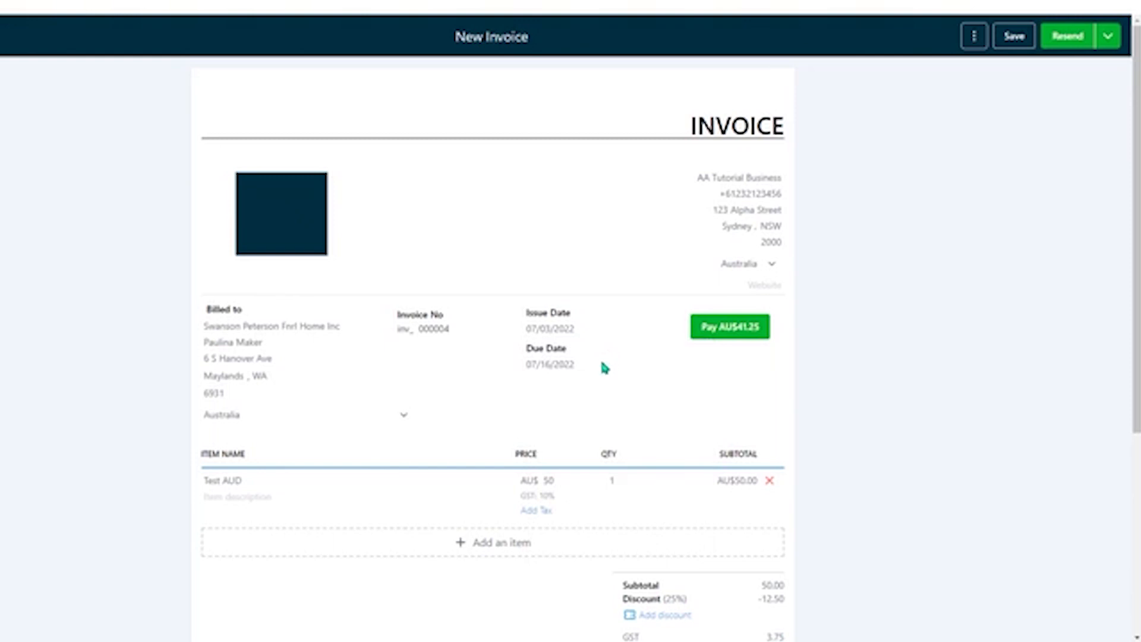
left_click(563, 365)
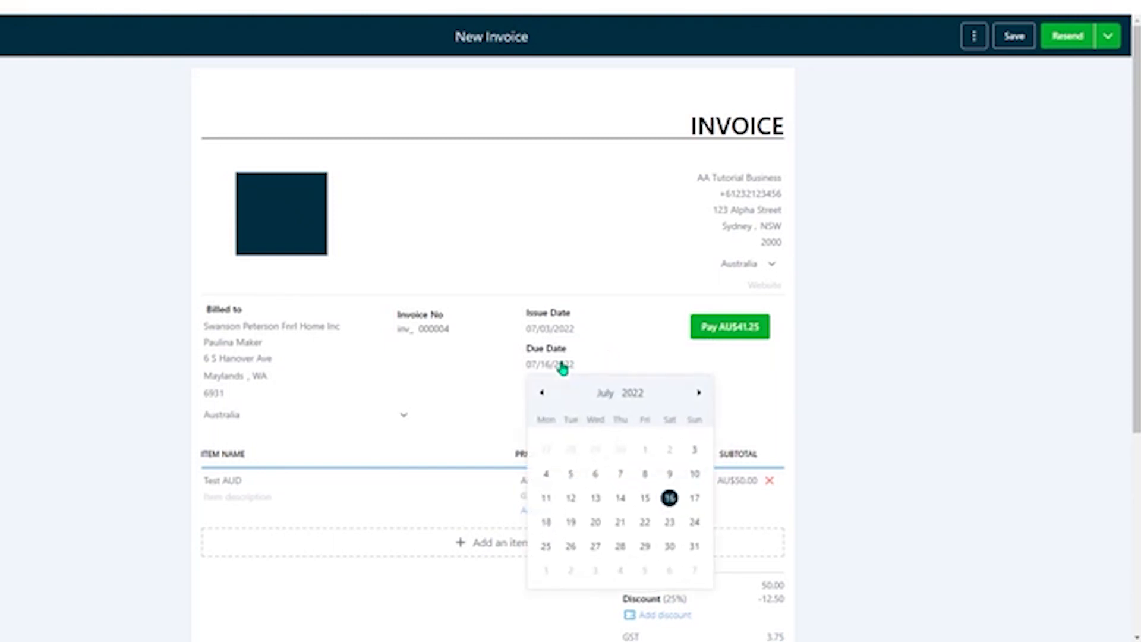
left_click(629, 365)
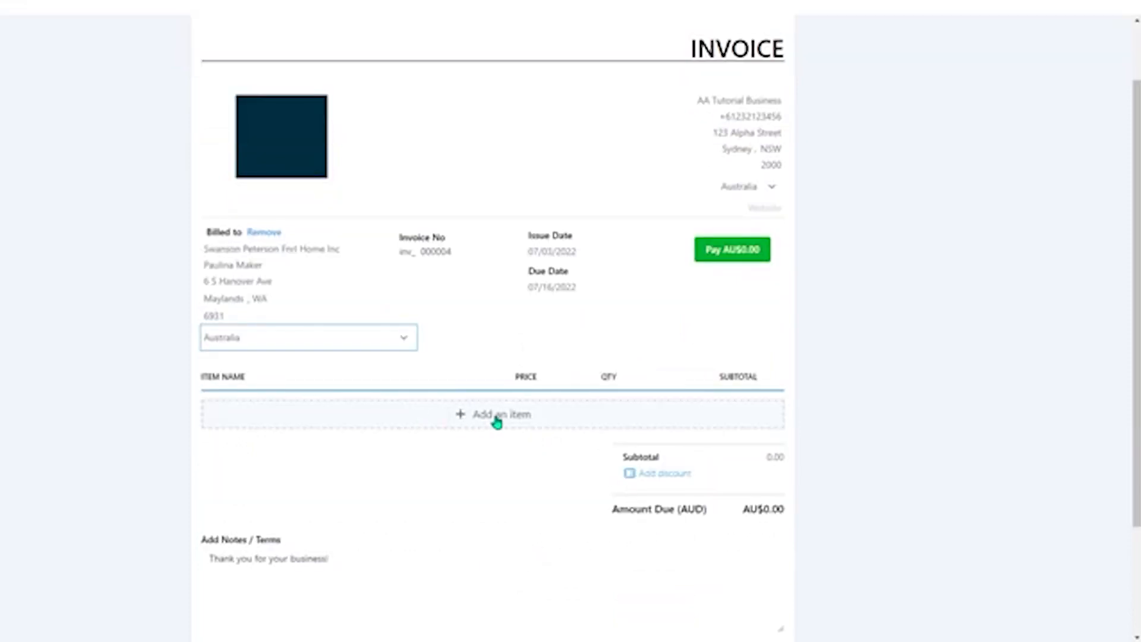
Examine the form for creating a new invoice item and close it without adding anything
left_click(547, 420)
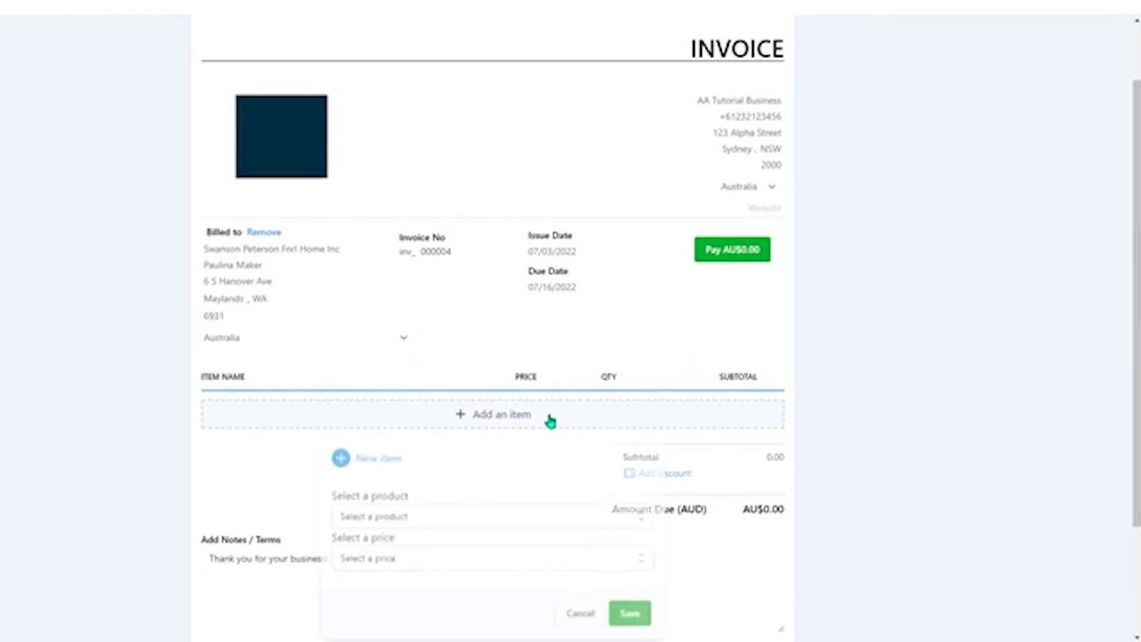
left_click(382, 462)
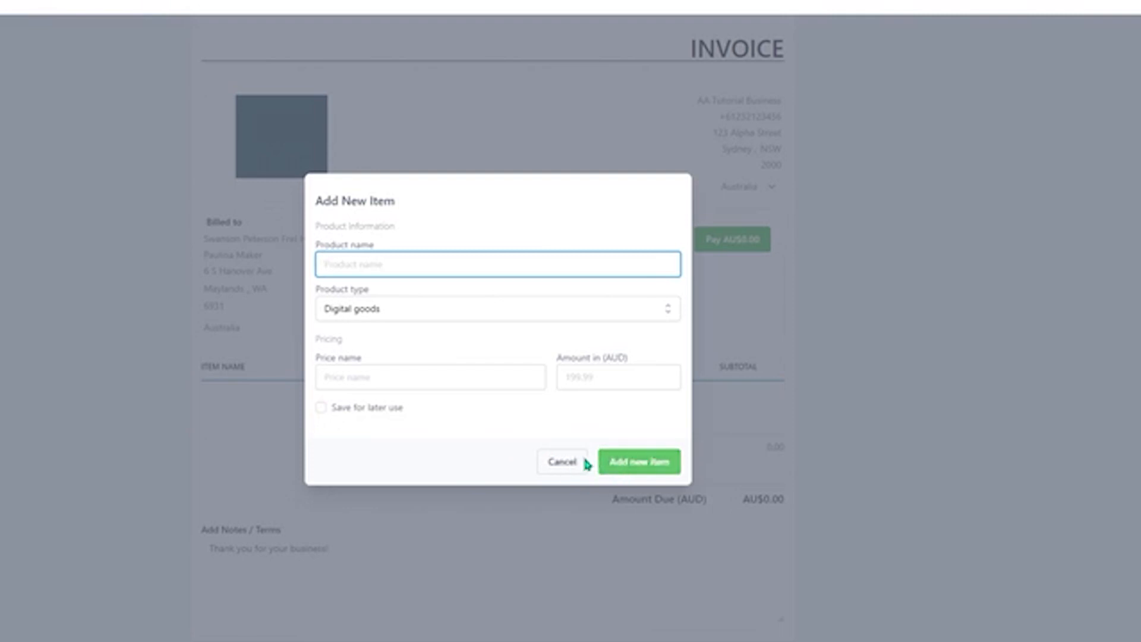
left_click(560, 464)
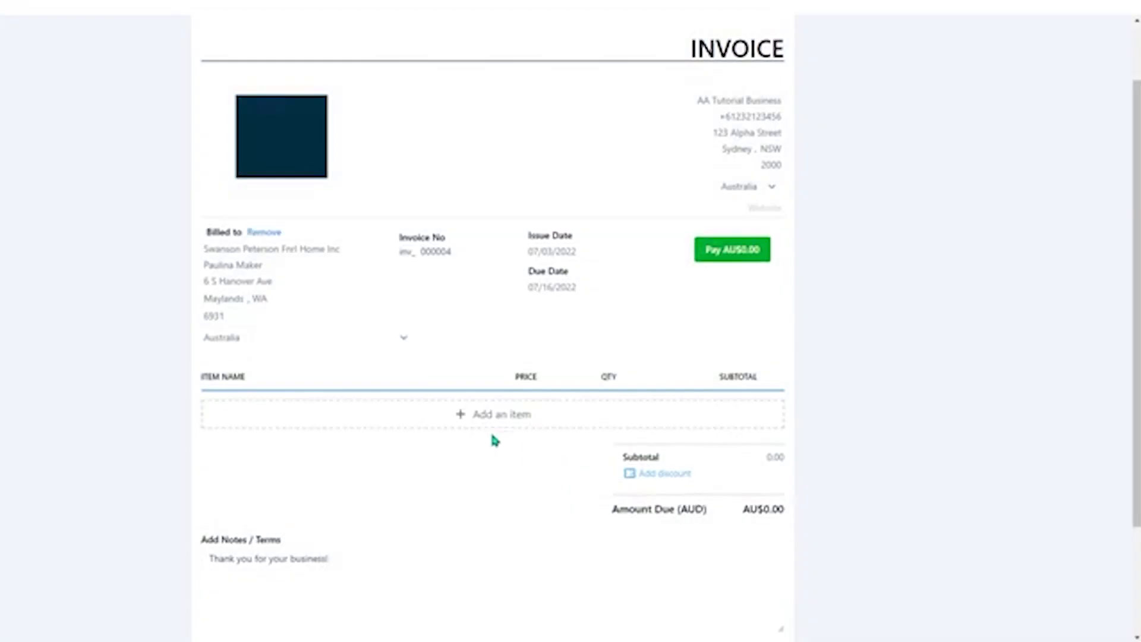
Add the existing product Test AUD with the price TEST AUD as an invoice item
left_click(491, 423)
scroll(503, 453, "down", 2)
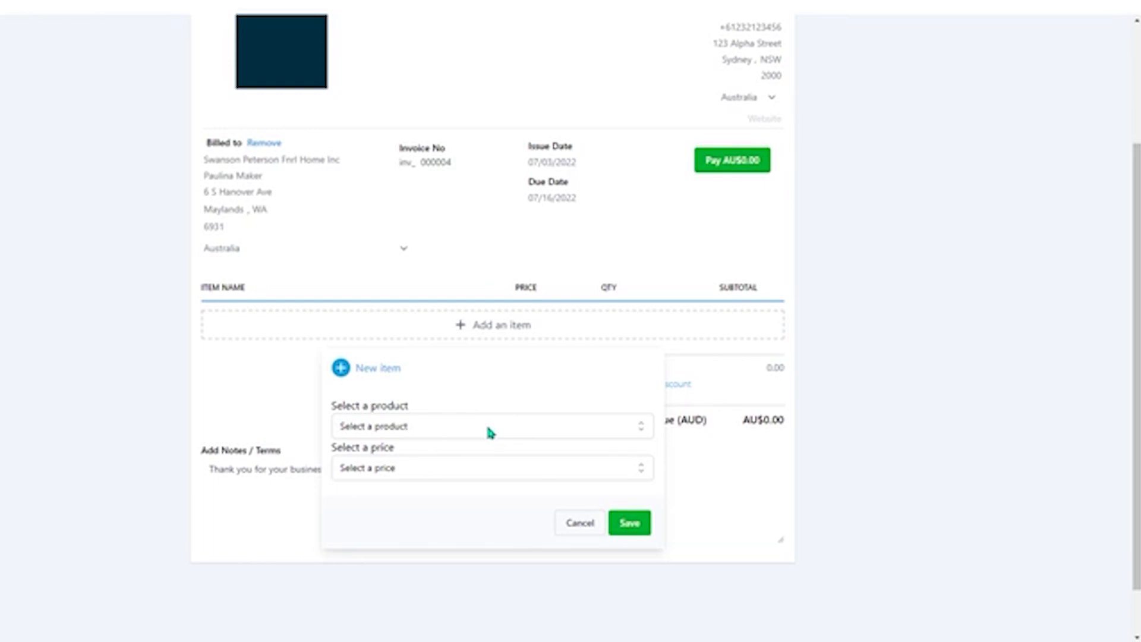
left_click(488, 427)
left_click(475, 462)
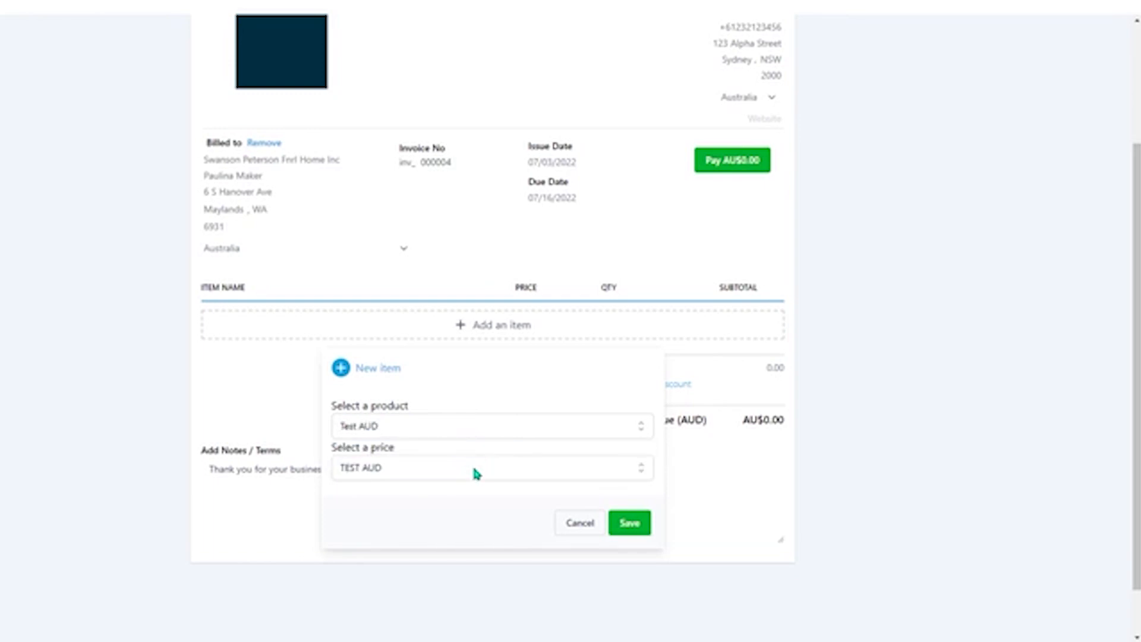
left_click(473, 471)
left_click(463, 495)
left_click(624, 534)
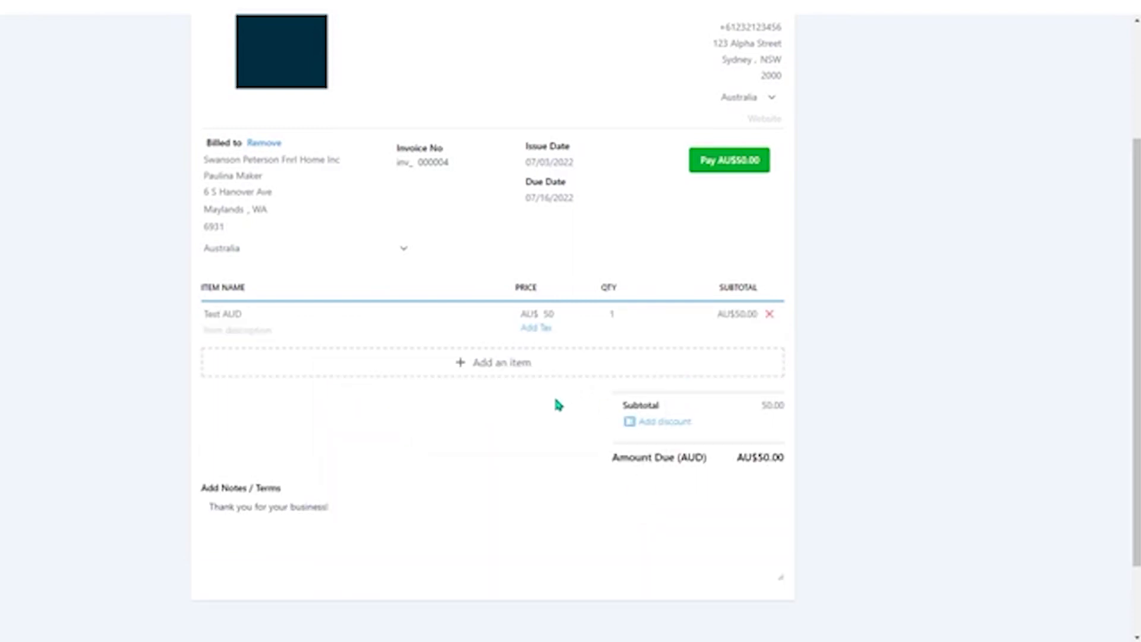
Apply the 10% GST tax to the Test AUD item
left_click(538, 328)
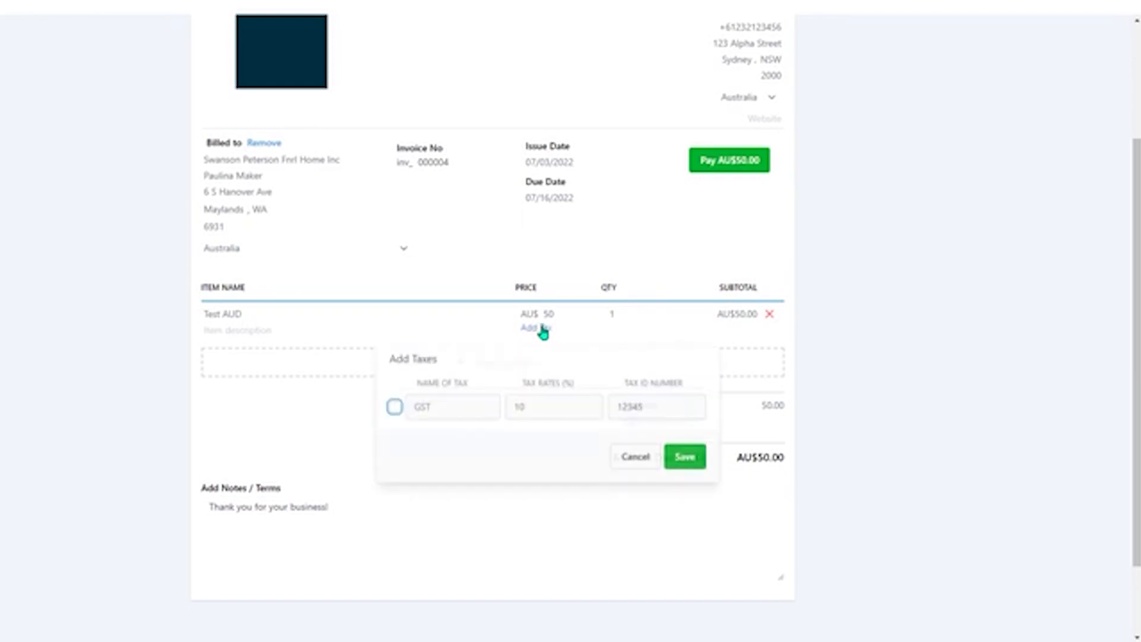
left_click(394, 407)
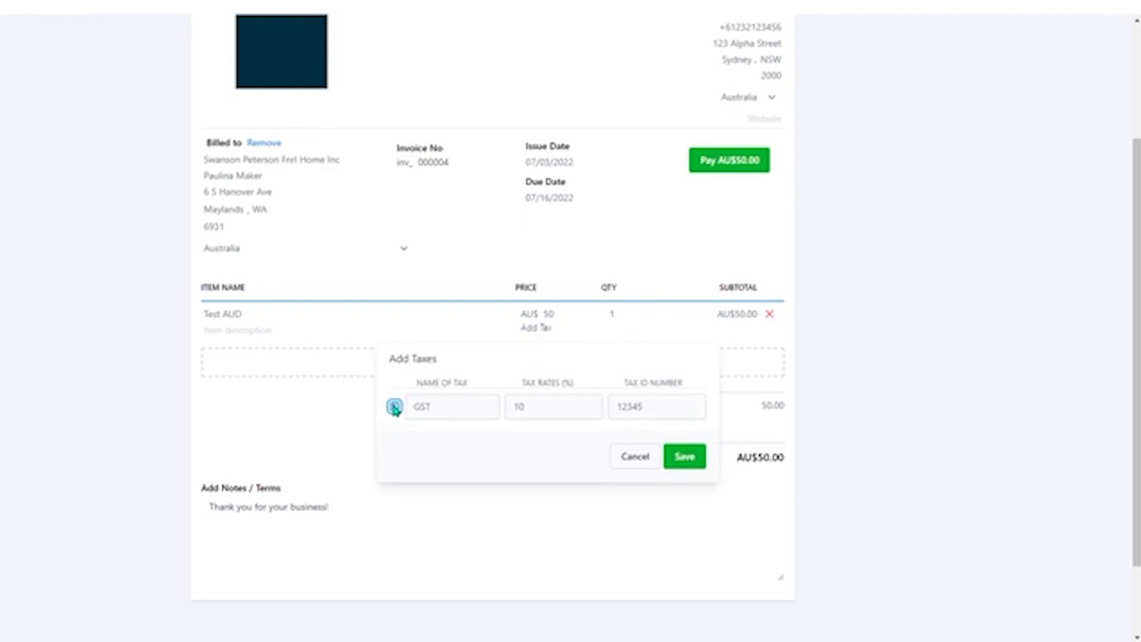
left_click(689, 465)
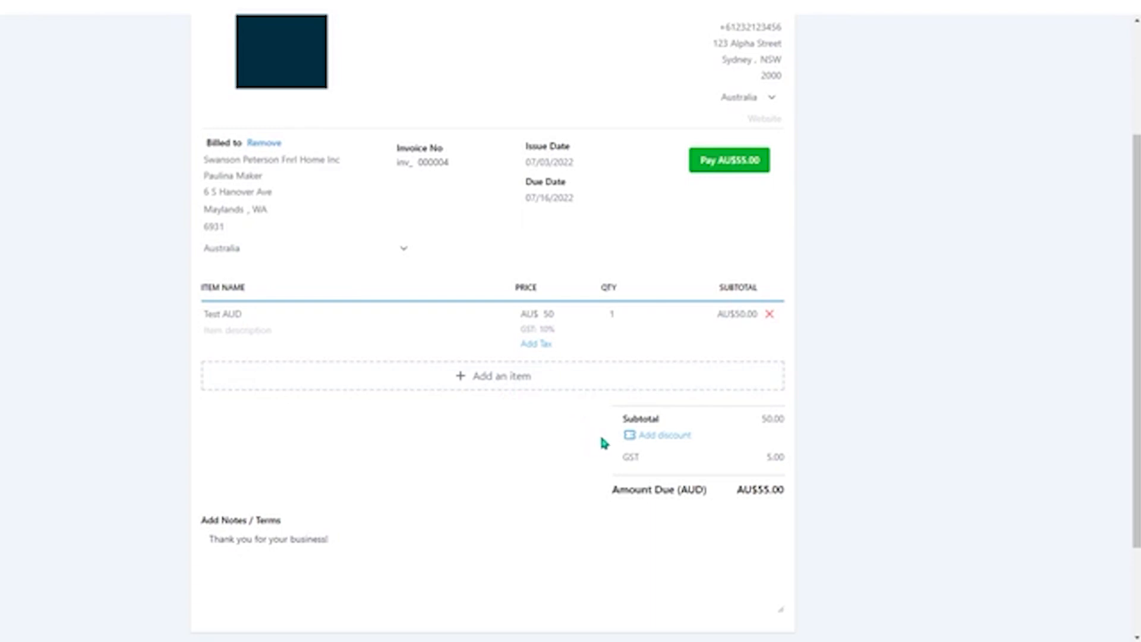
Add a 25% discount to the invoice subtotal and save it
left_click(676, 439)
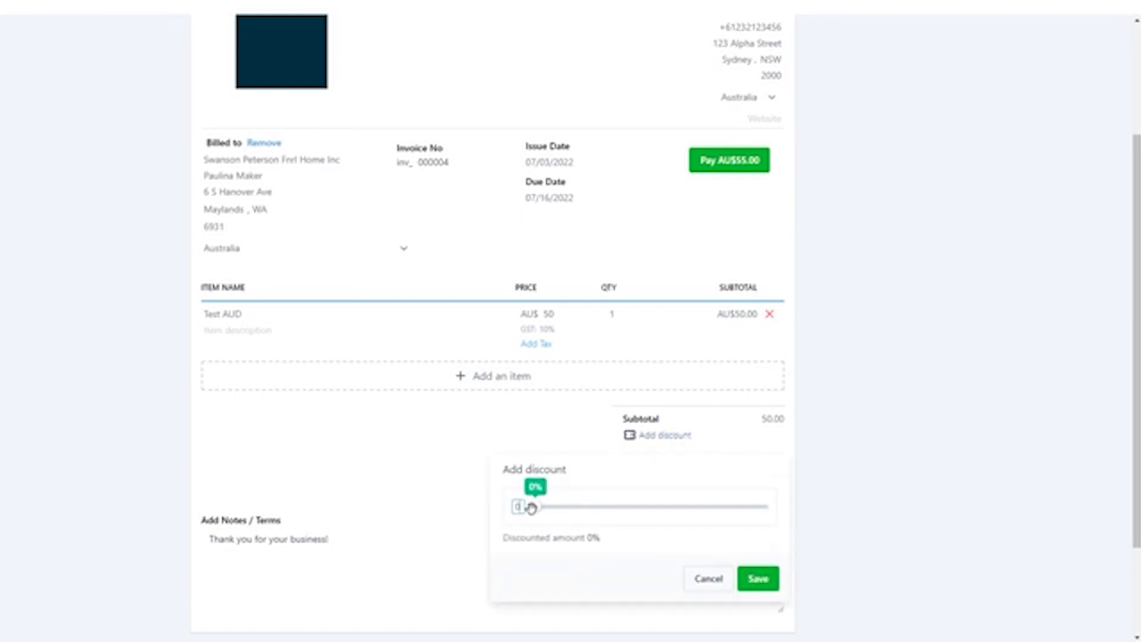
left_click_drag(530, 507, 587, 512)
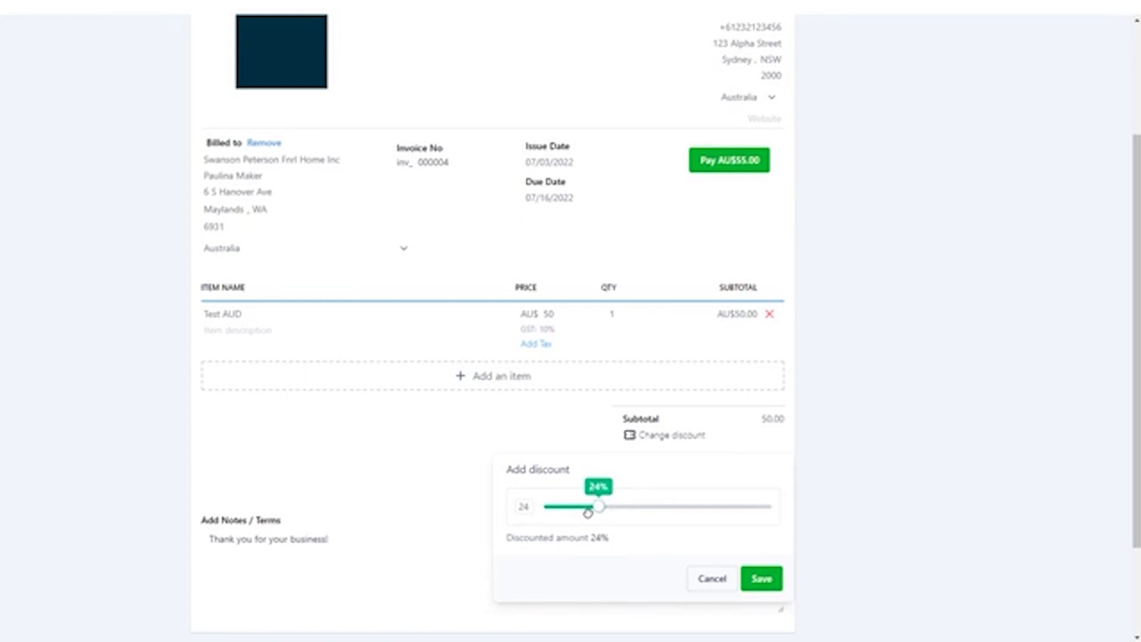
left_click_drag(587, 512, 591, 512)
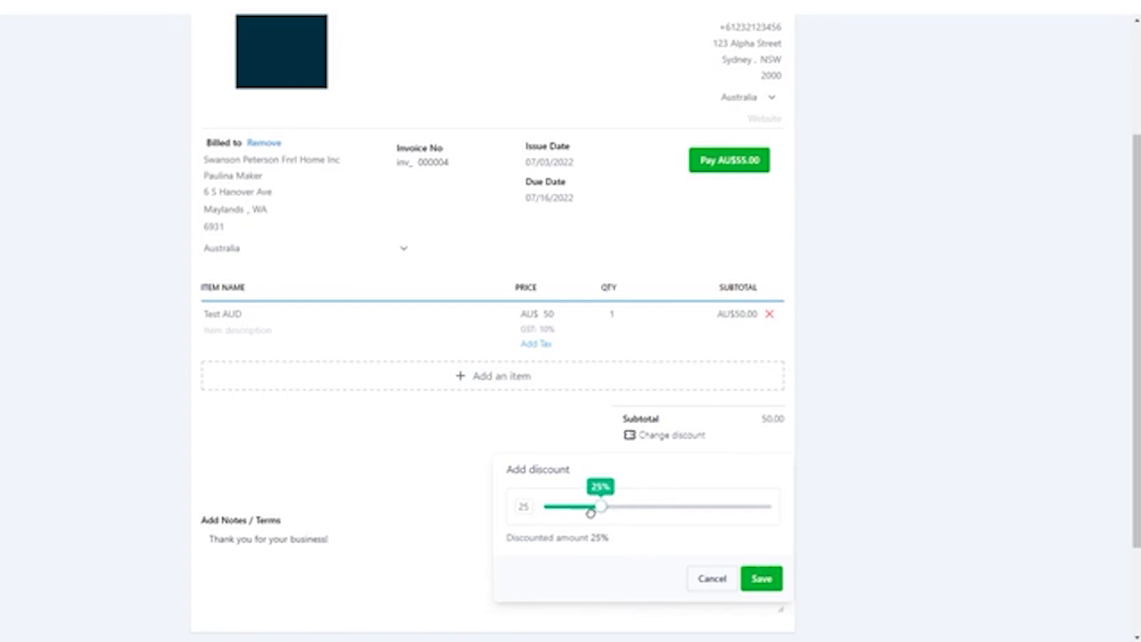
left_click(767, 585)
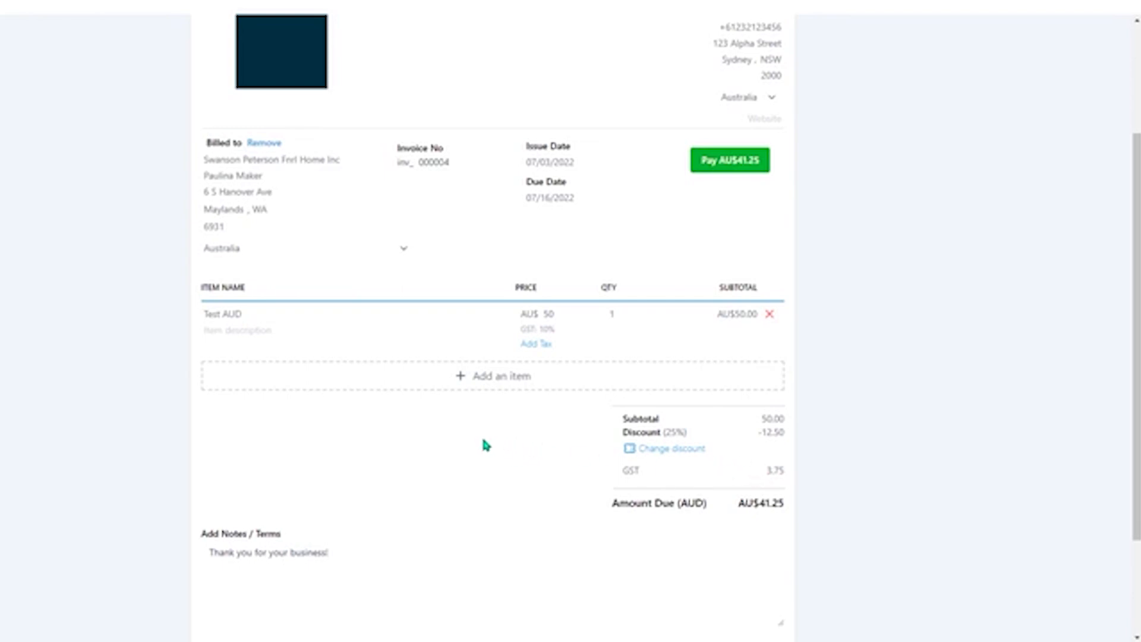
Review the completed invoice, its additional actions and the alternatives to sending it directly
scroll(482, 439, "down", 2)
scroll(476, 435, "up", 3)
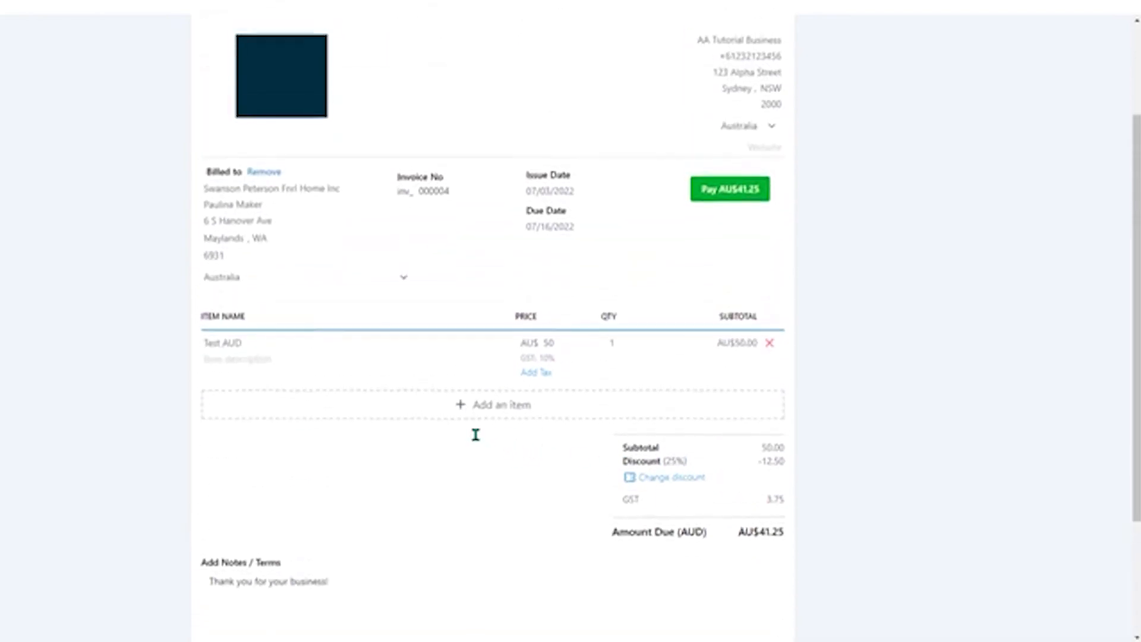
scroll(475, 435, "up", 3)
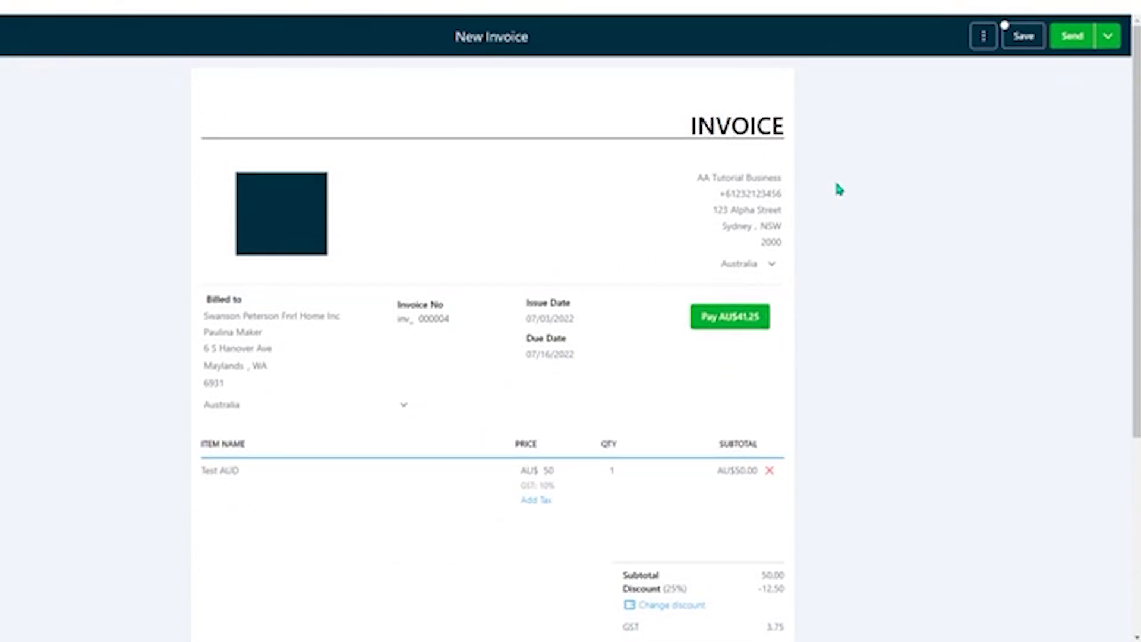
left_click(983, 38)
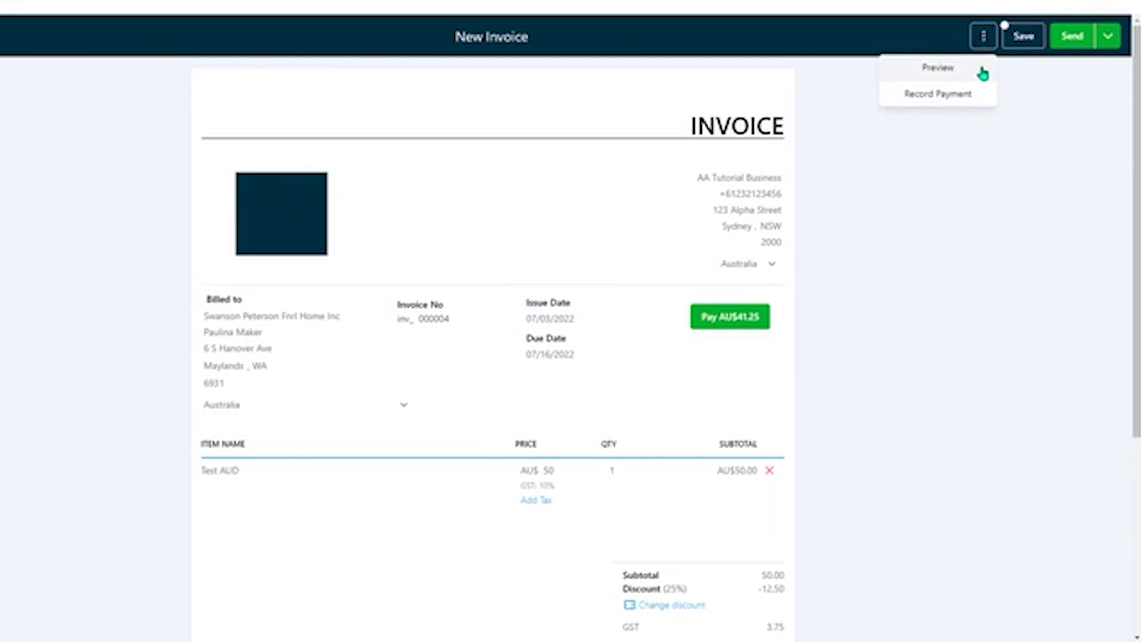
left_click(984, 36)
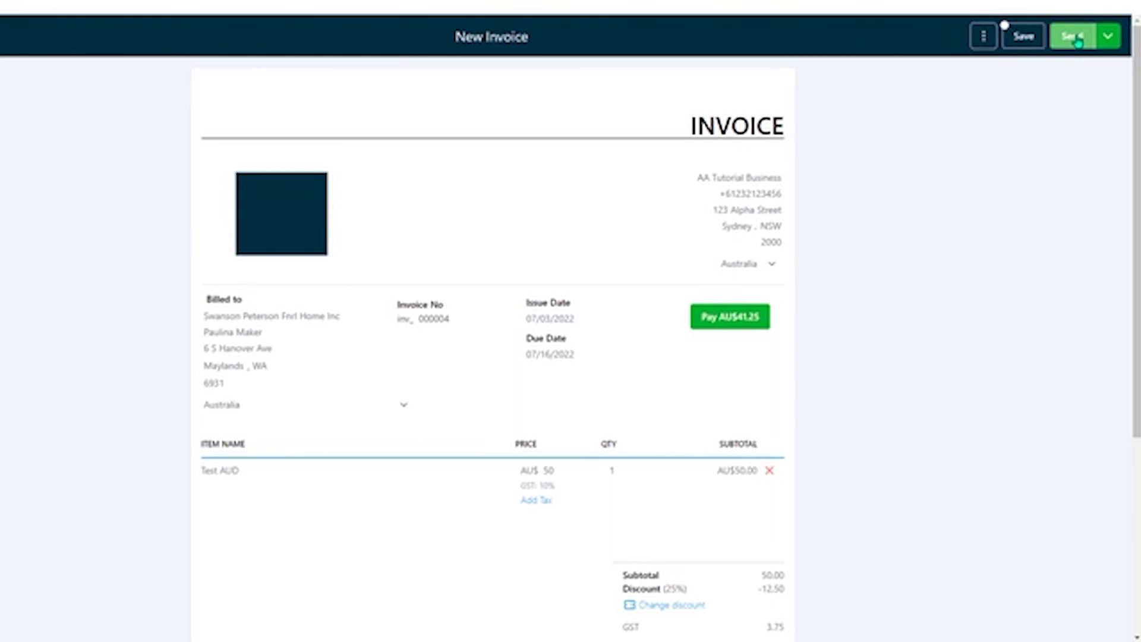
left_click(1107, 37)
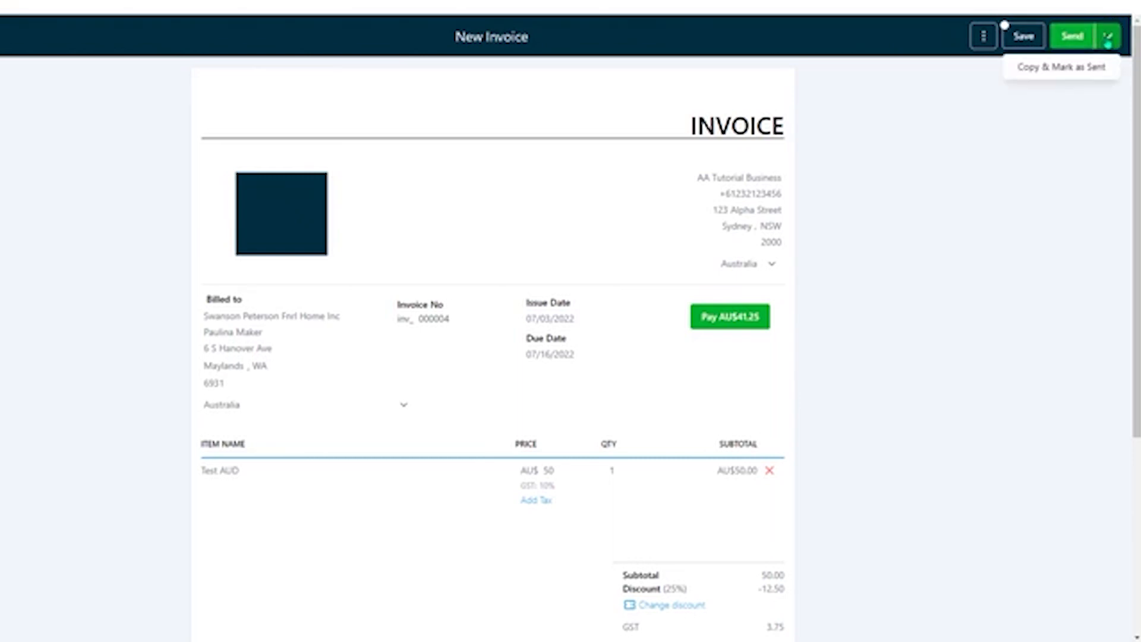
Send the new invoice to the client by Email only, with the payment mode set to Test
left_click(1081, 99)
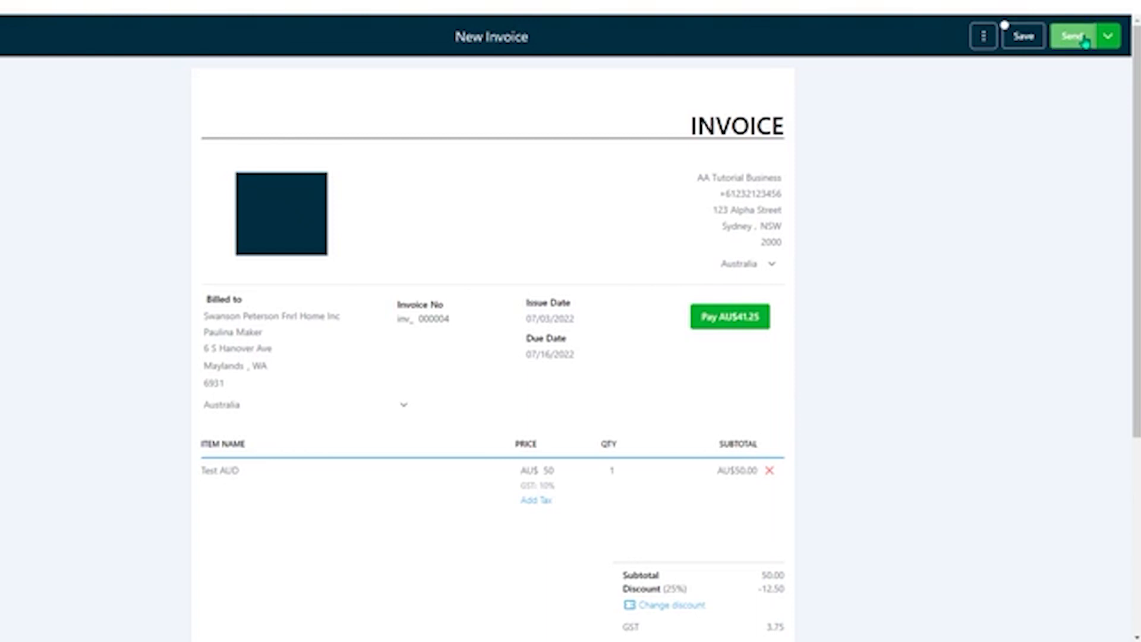
left_click(1084, 39)
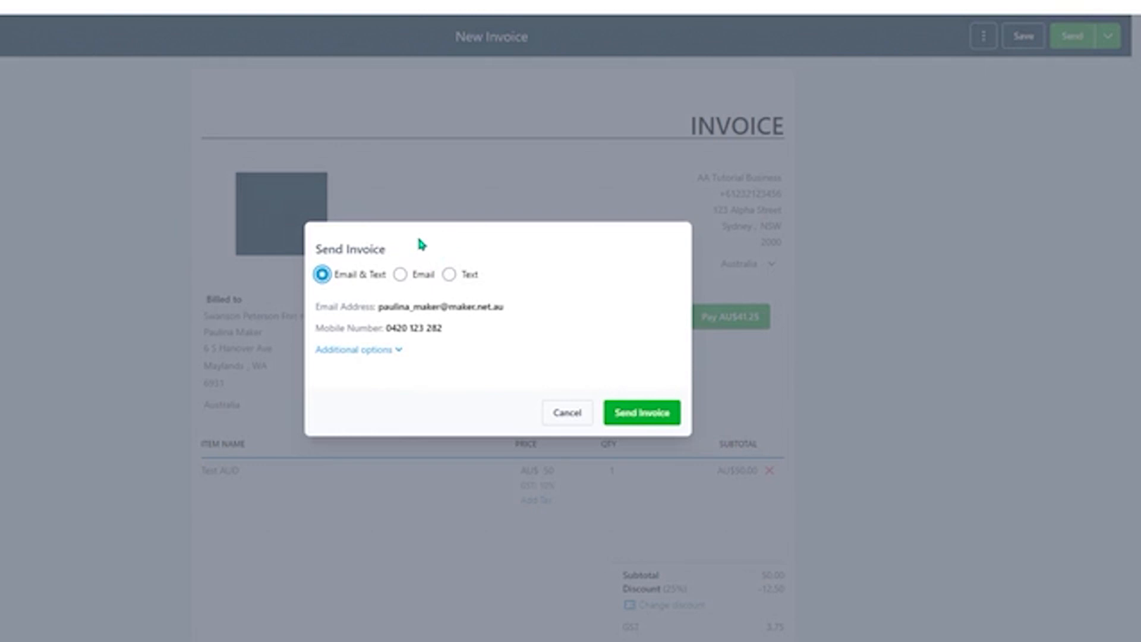
left_click(385, 350)
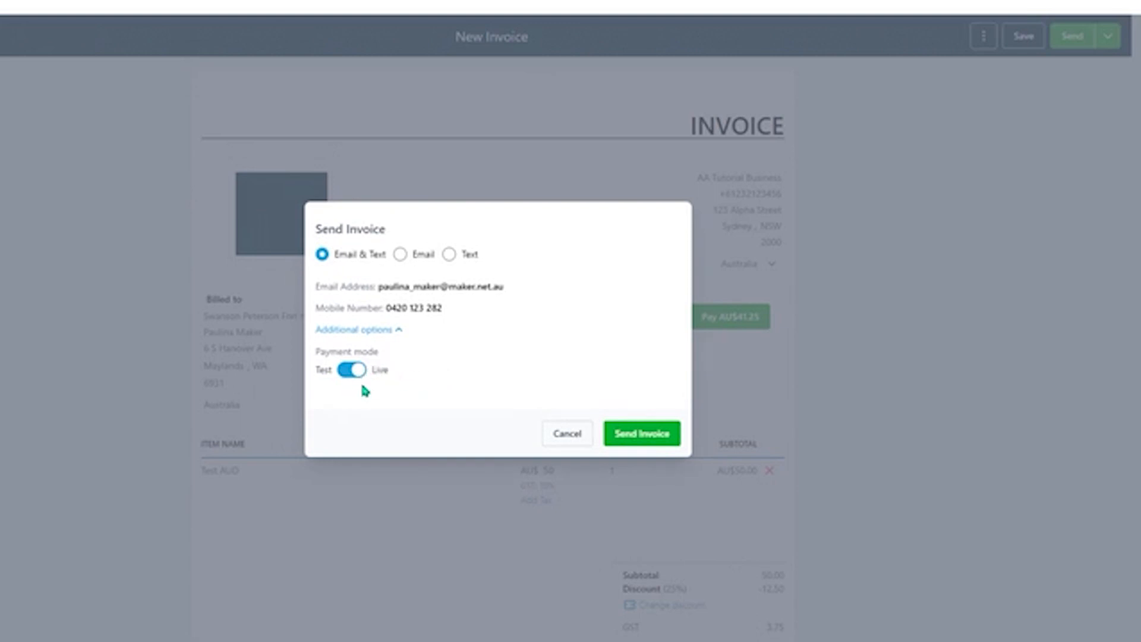
left_click(346, 371)
left_click(401, 256)
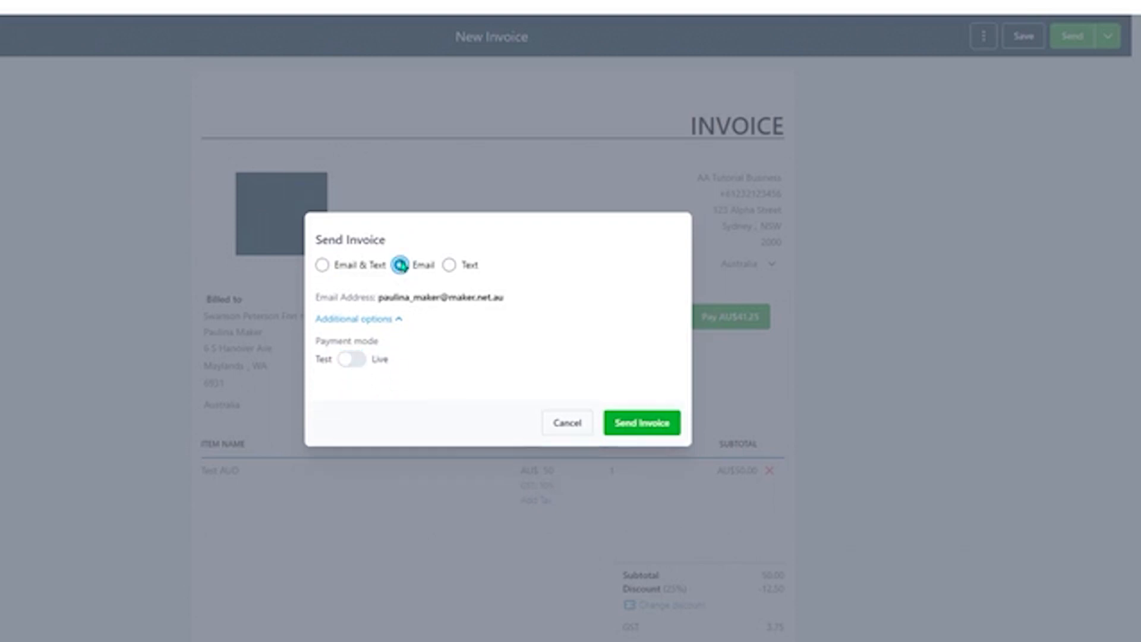
left_click(640, 428)
left_click(641, 428)
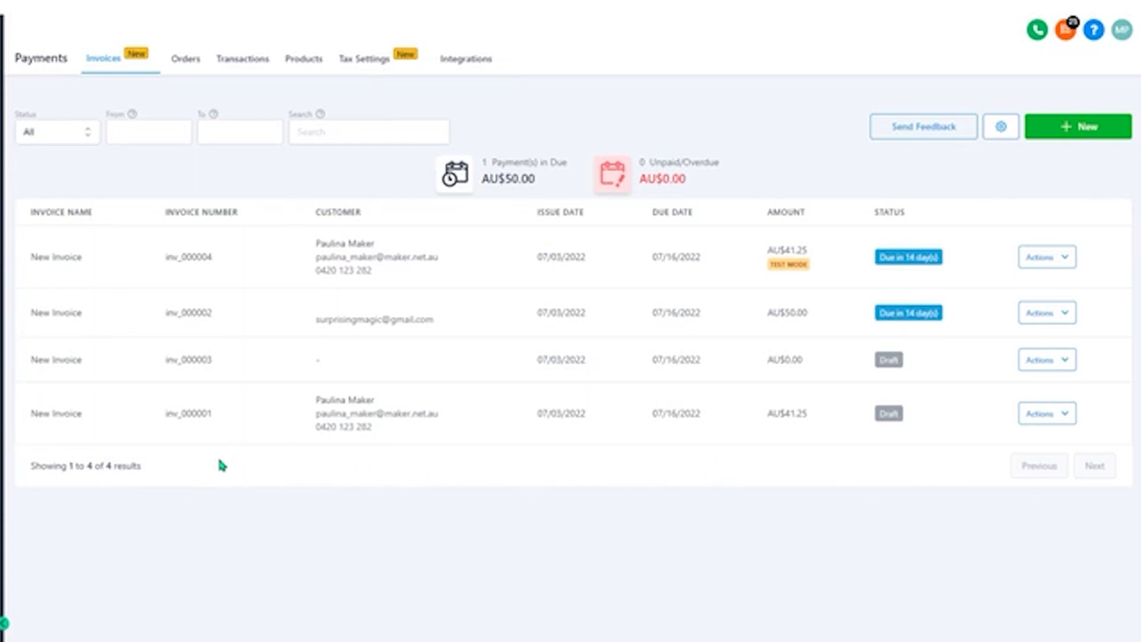
Examine the AU$0.00 draft invoice and the actions available for the AU$50.00 invoice that is due
left_click(72, 364)
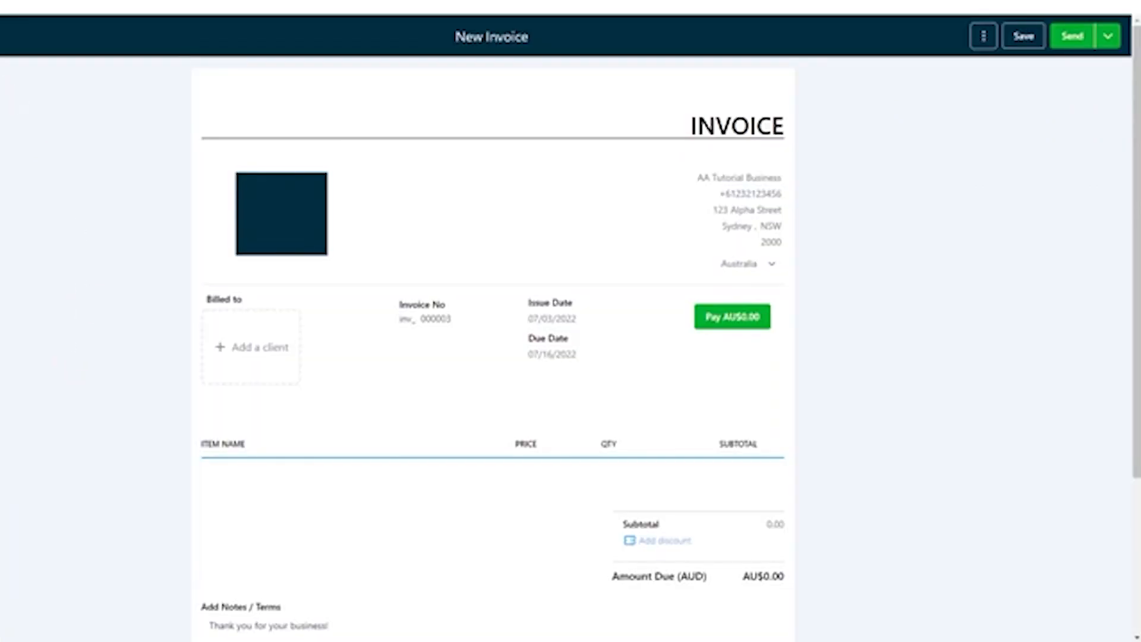
key("alt+Left")
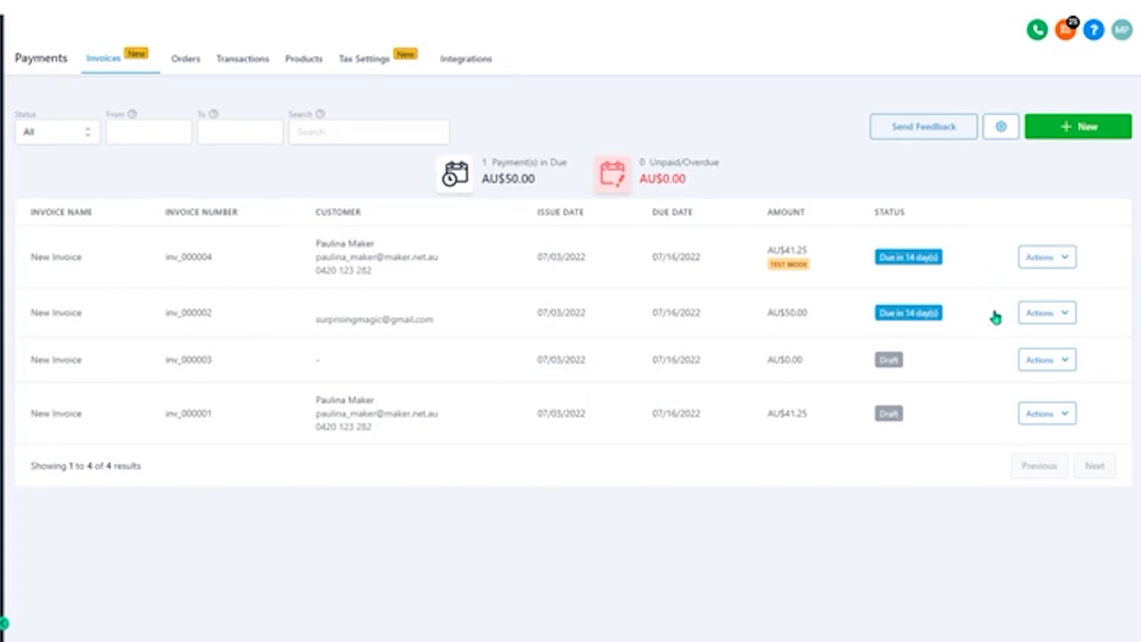
left_click(1069, 315)
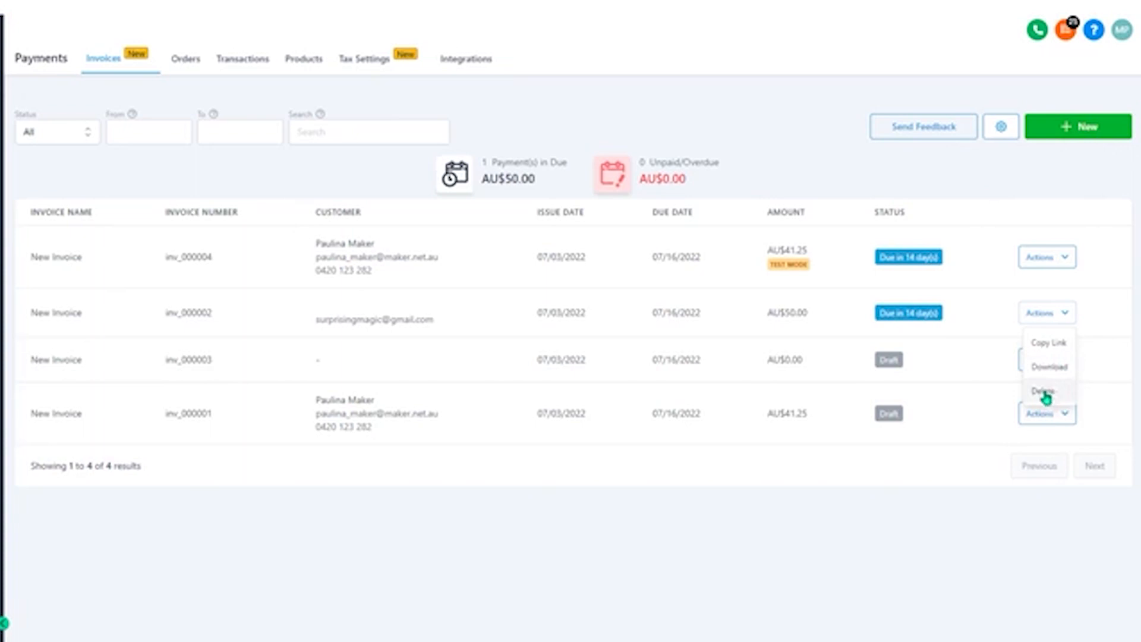
Open the AU$50.00 invoice and examine the options for charging a new card, leaving without charging it
left_click(983, 319)
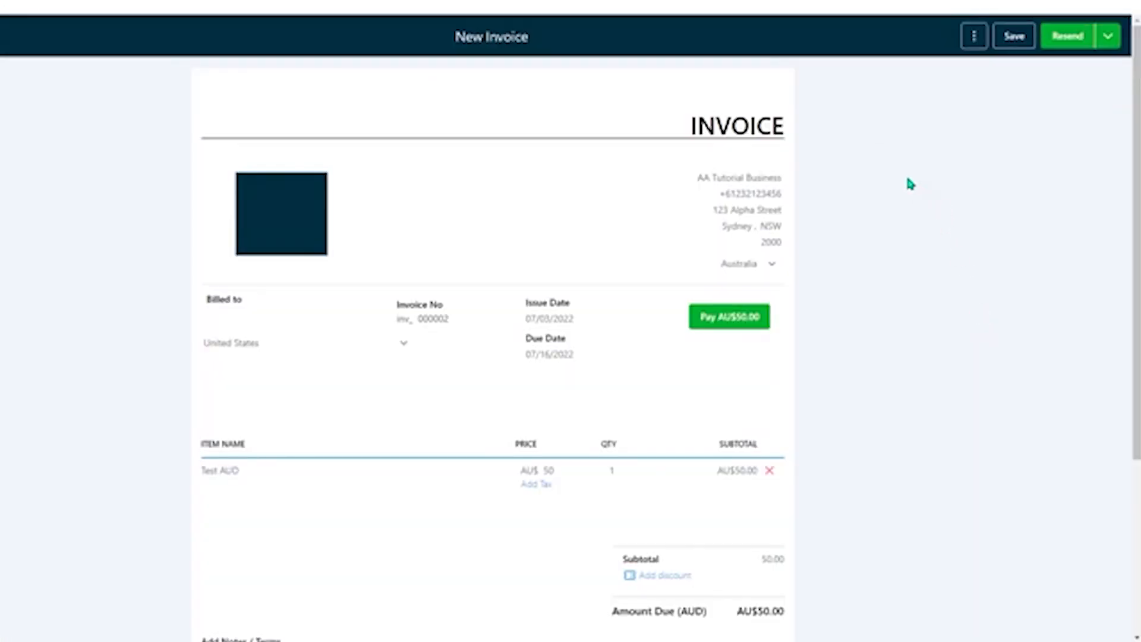
left_click(975, 37)
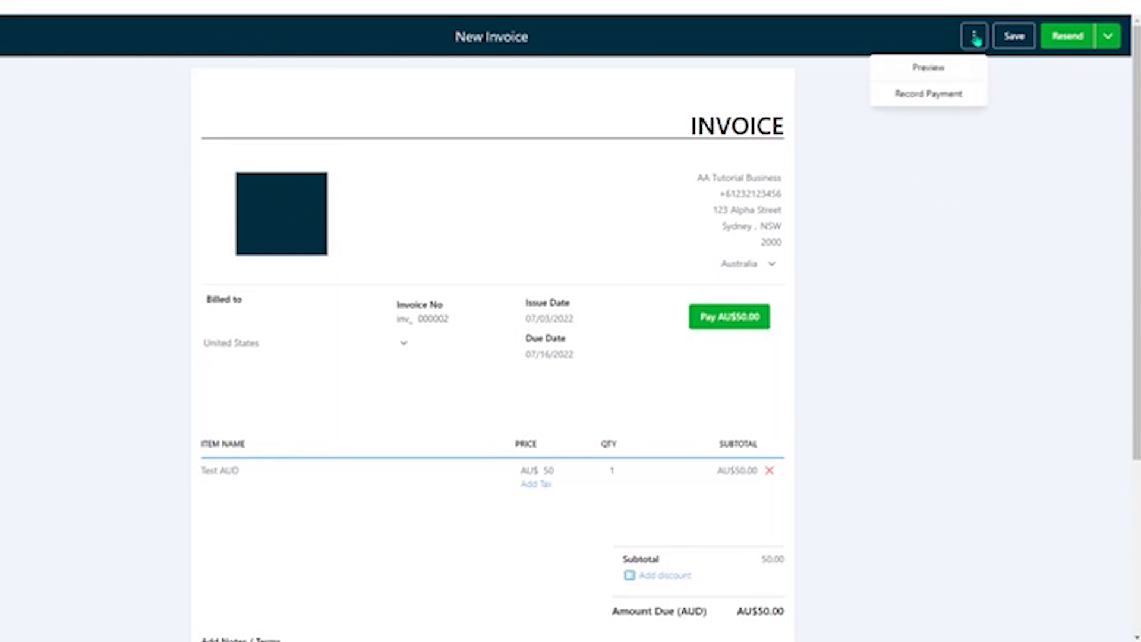
left_click(946, 95)
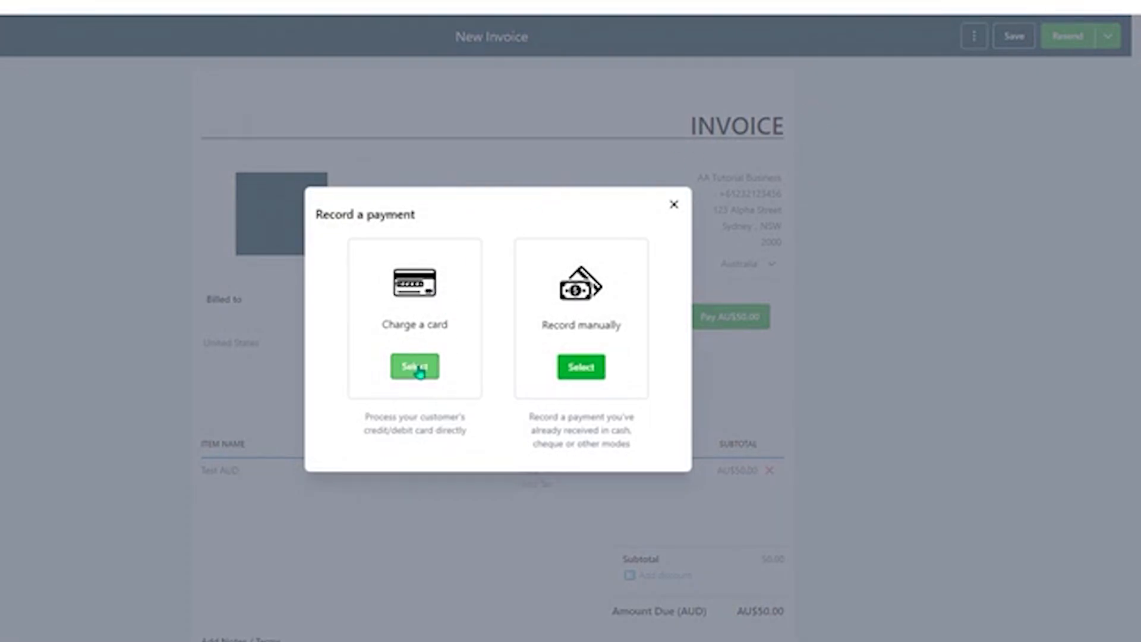
left_click(420, 370)
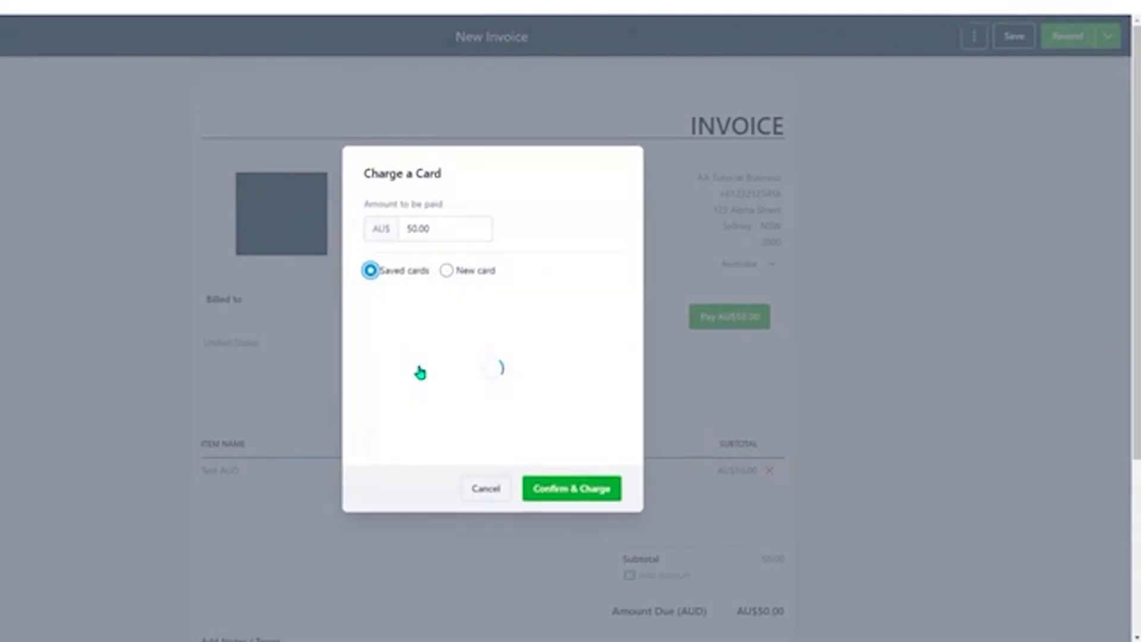
left_click(446, 271)
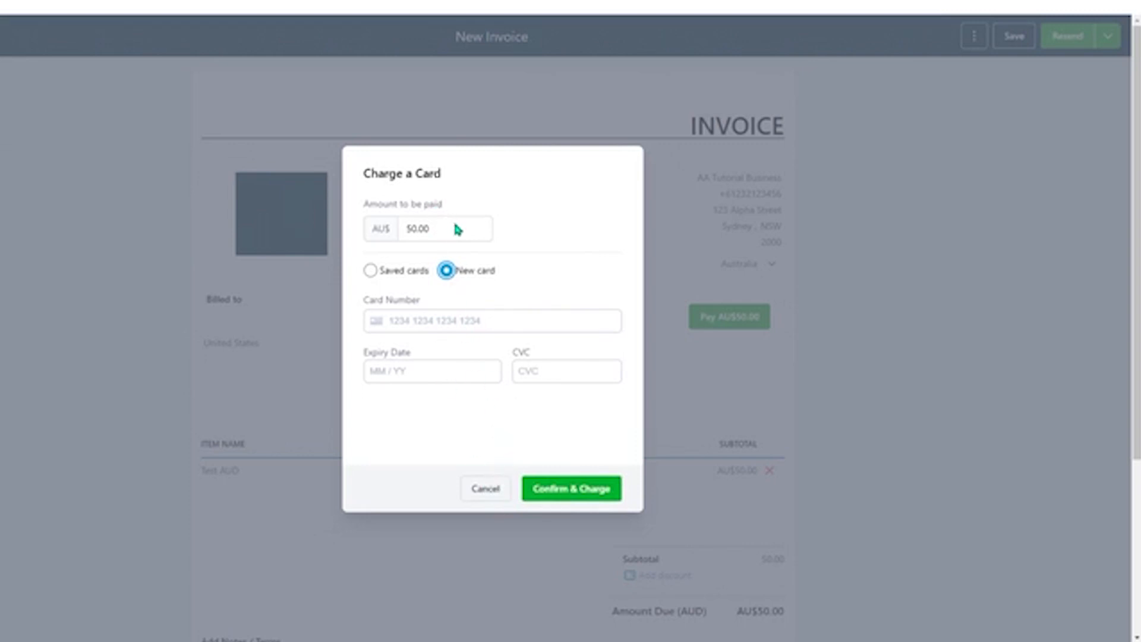
left_click(484, 488)
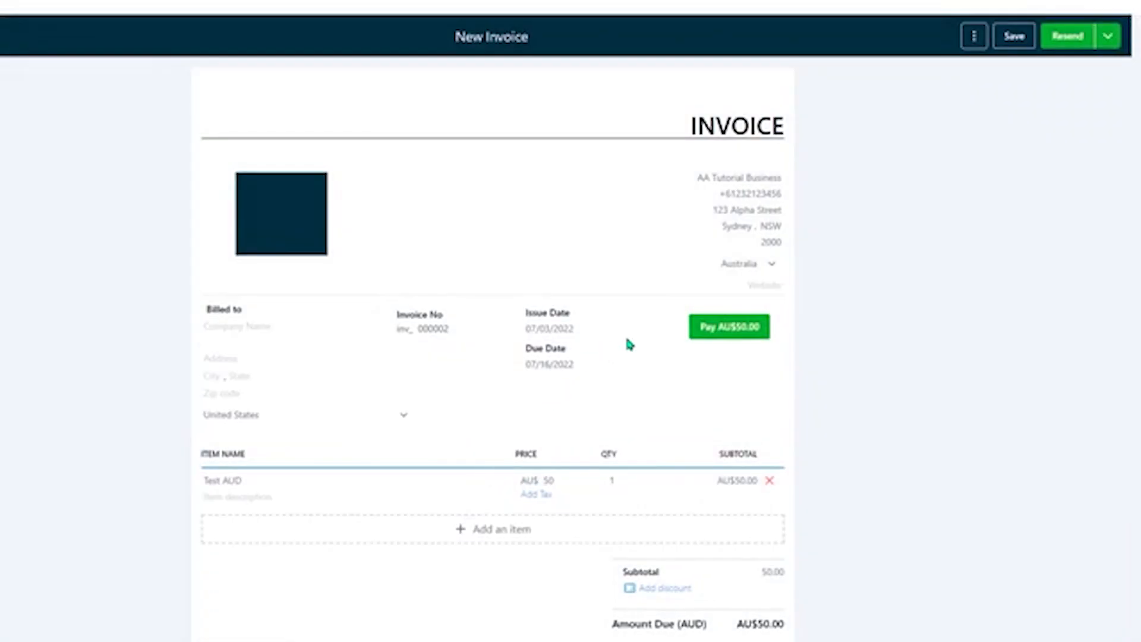
Record a manual Cash payment of AU$50.00 for the open invoice, without notes
left_click(973, 36)
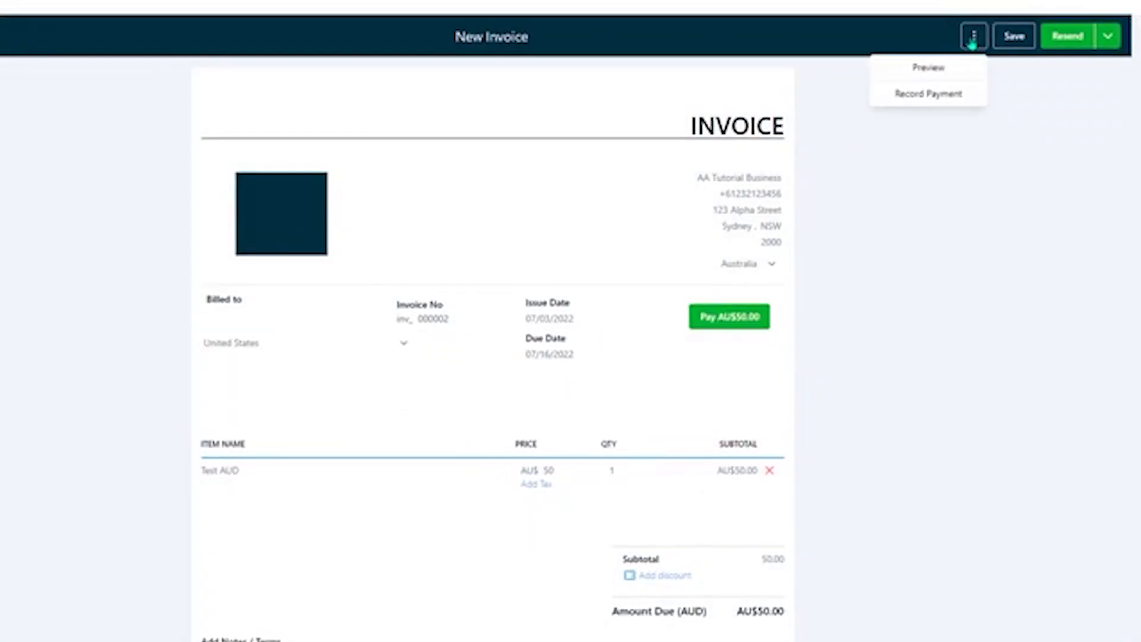
left_click(947, 94)
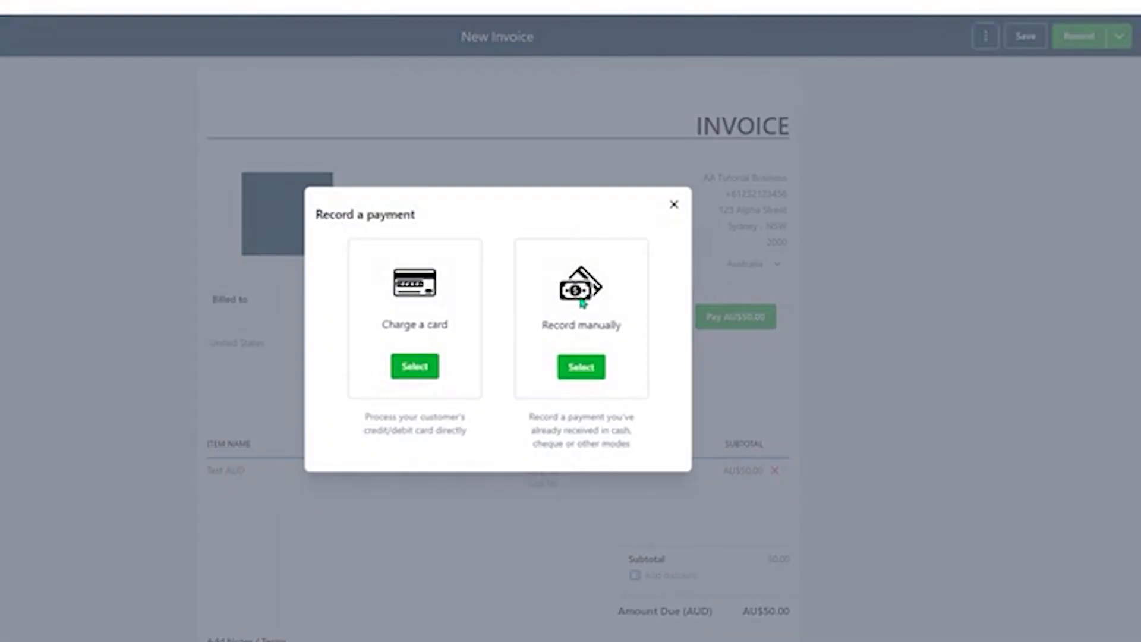
left_click(580, 368)
left_click(493, 317)
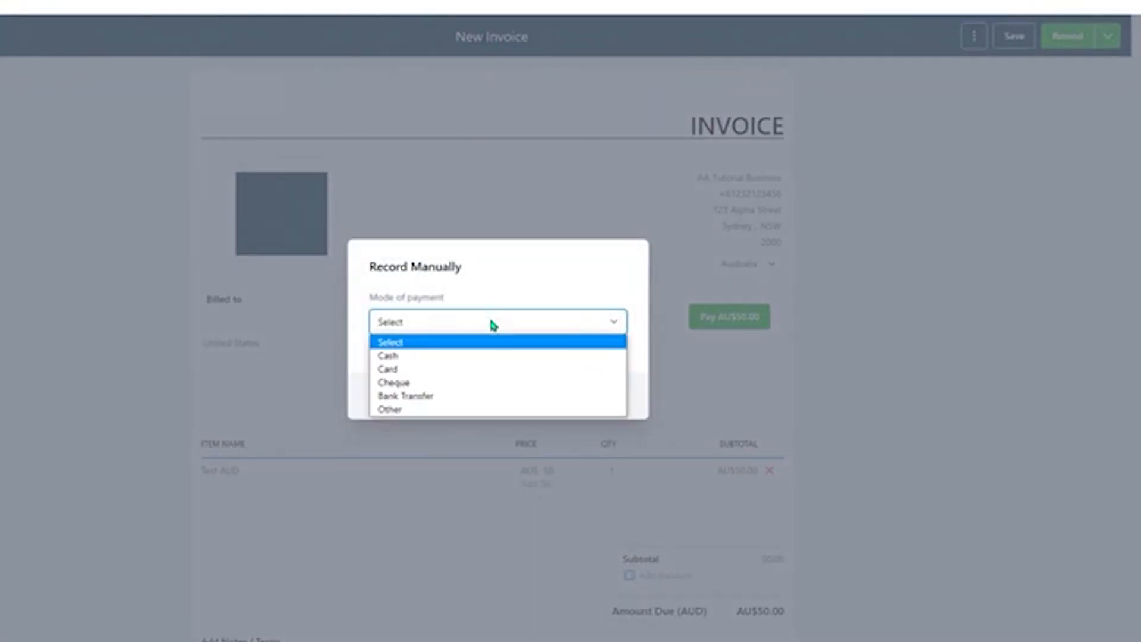
left_click(492, 354)
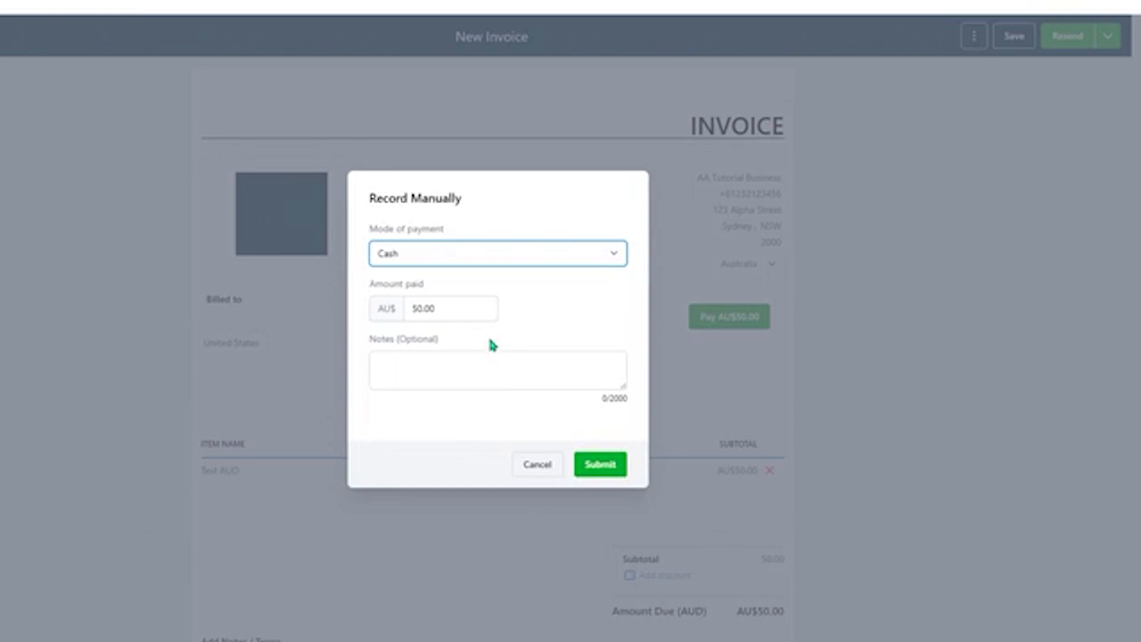
left_click(458, 375)
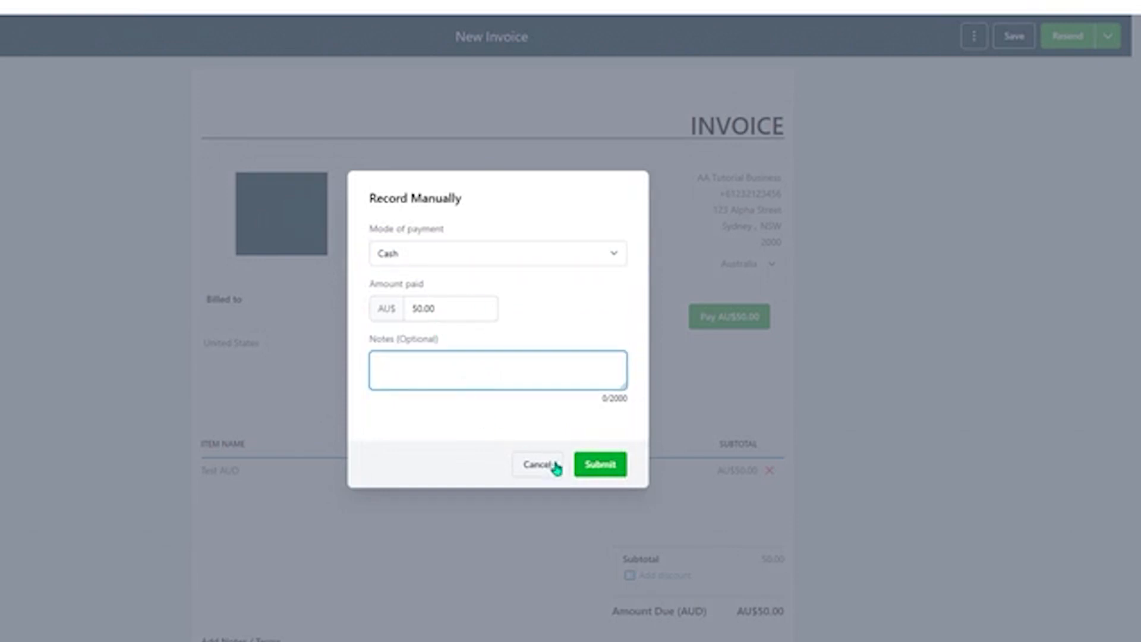
left_click(618, 468)
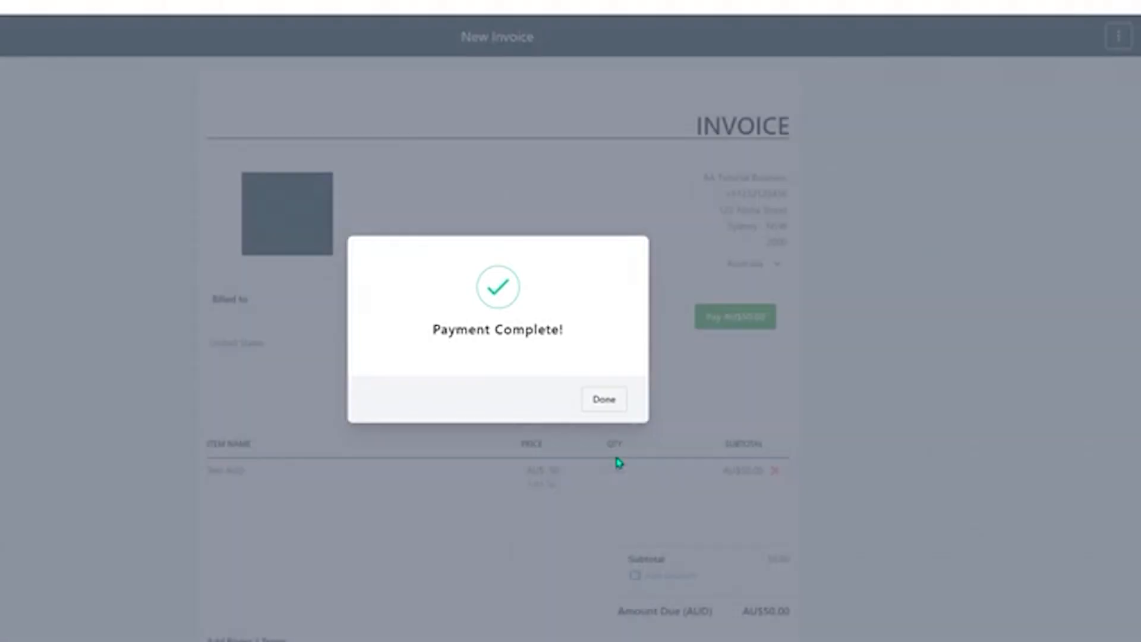
left_click(615, 406)
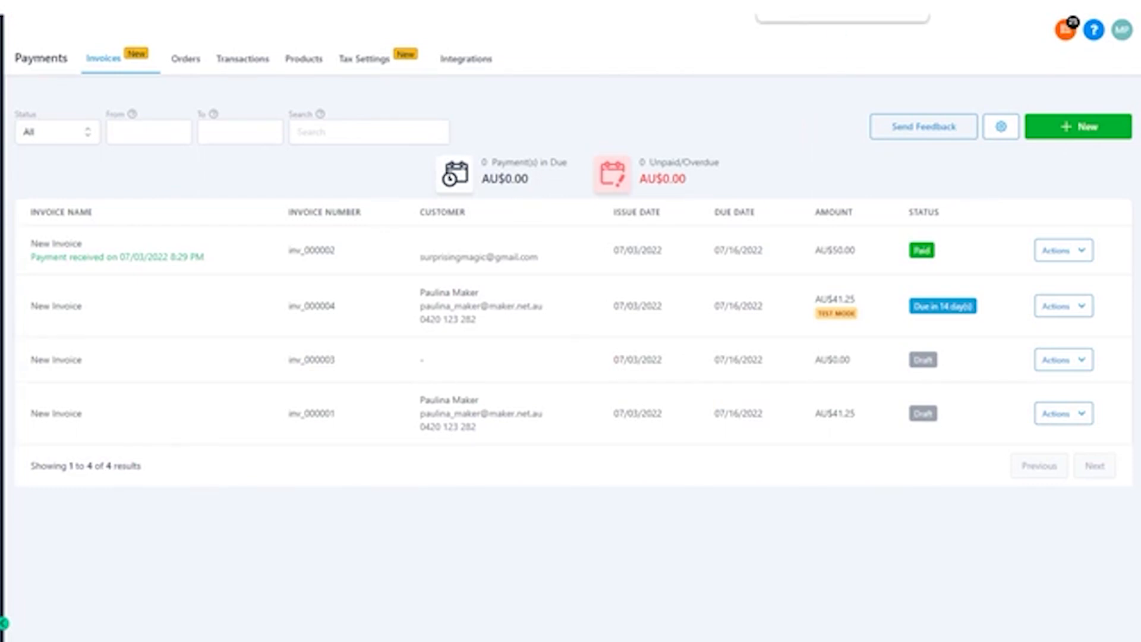
Switch to Gmail and view the AU$50.00 invoice from the customer's email, including its payment option
left_click(802, 4)
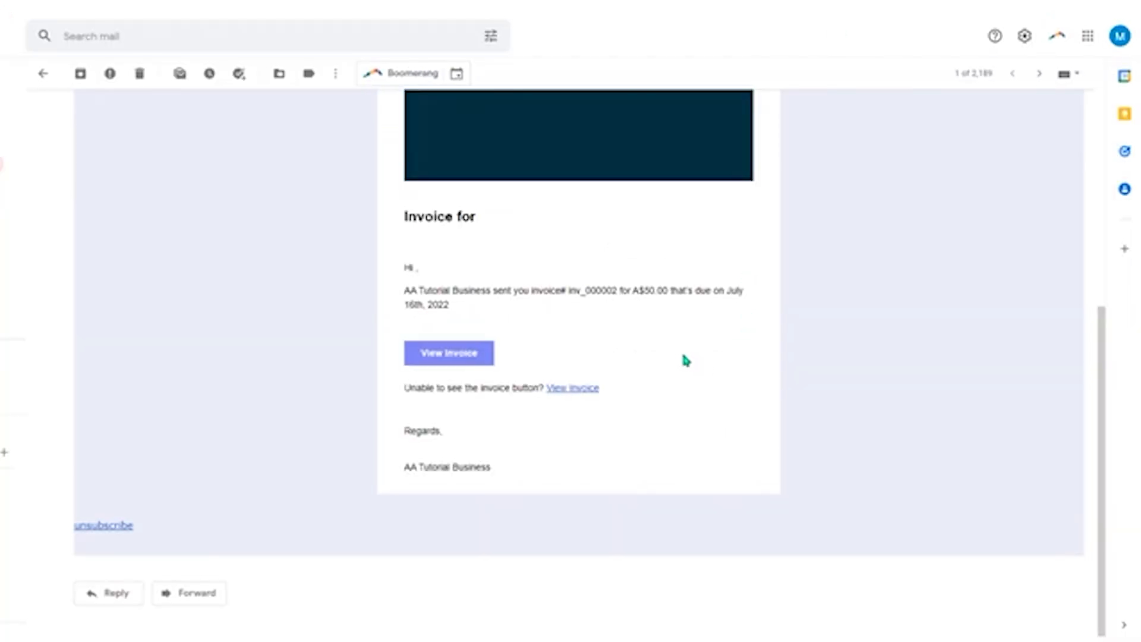
left_click(457, 356)
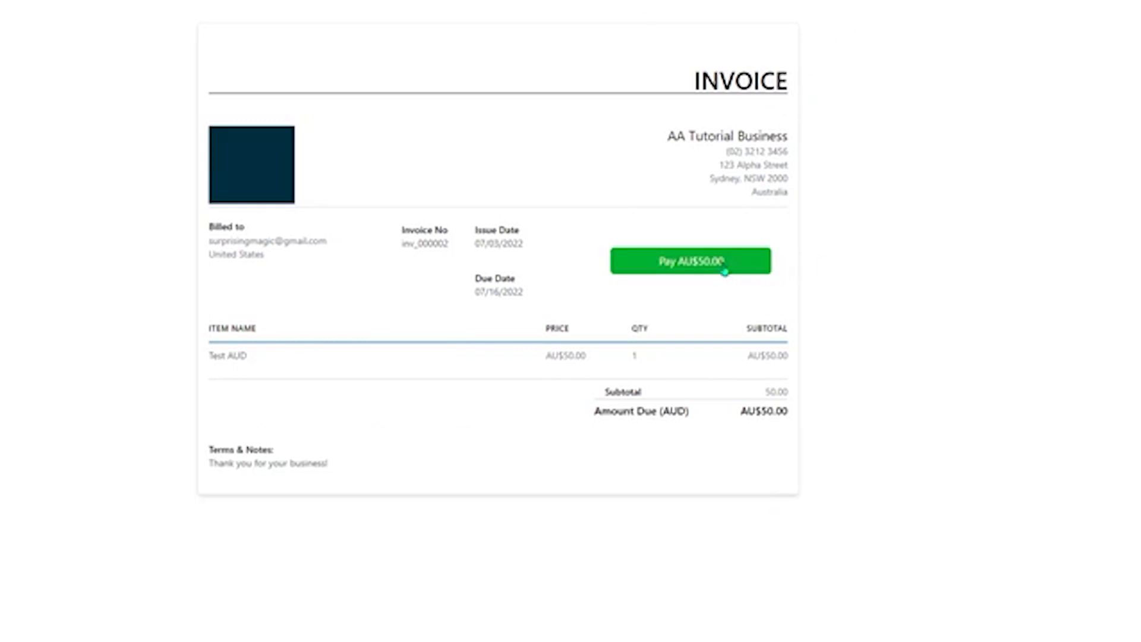
left_click(743, 263)
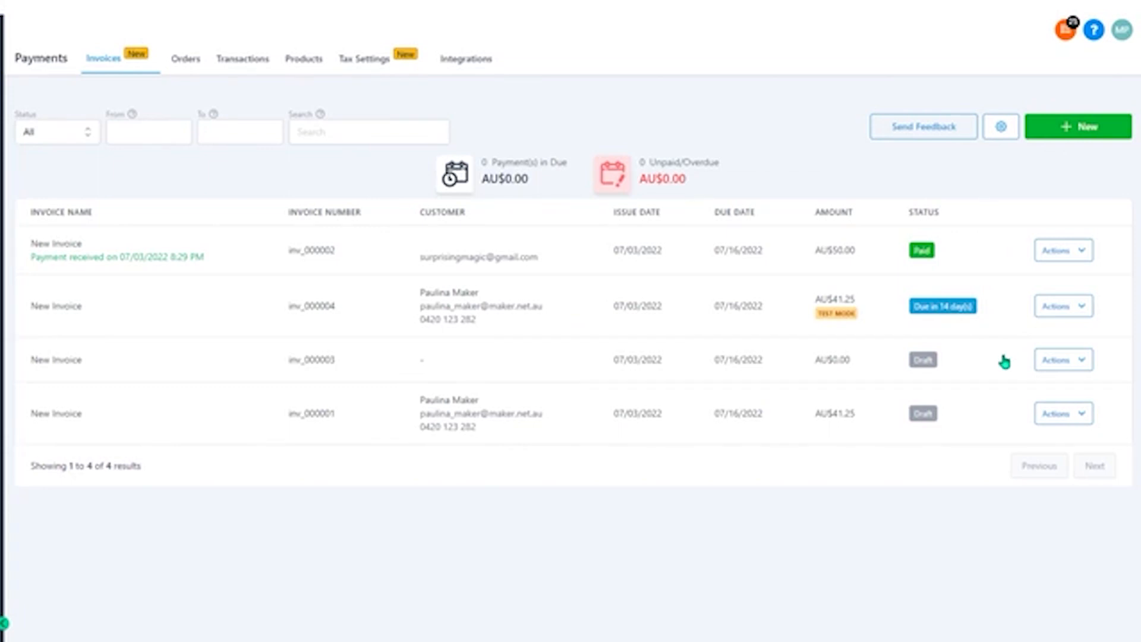
Review the recorded invoice payment among the payment transactions
left_click(252, 67)
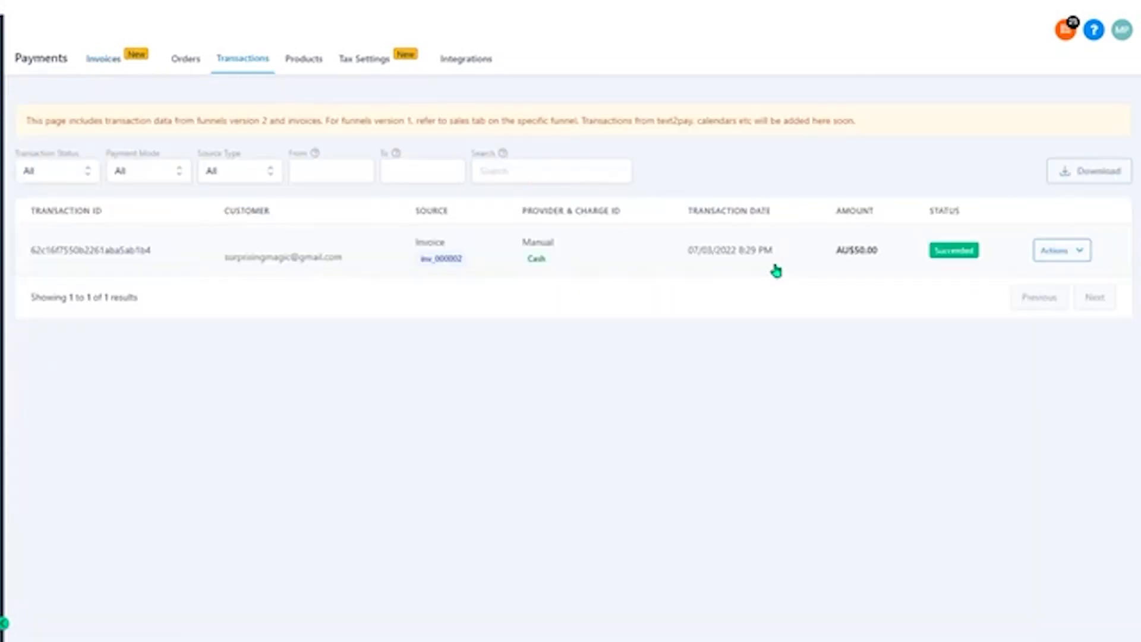